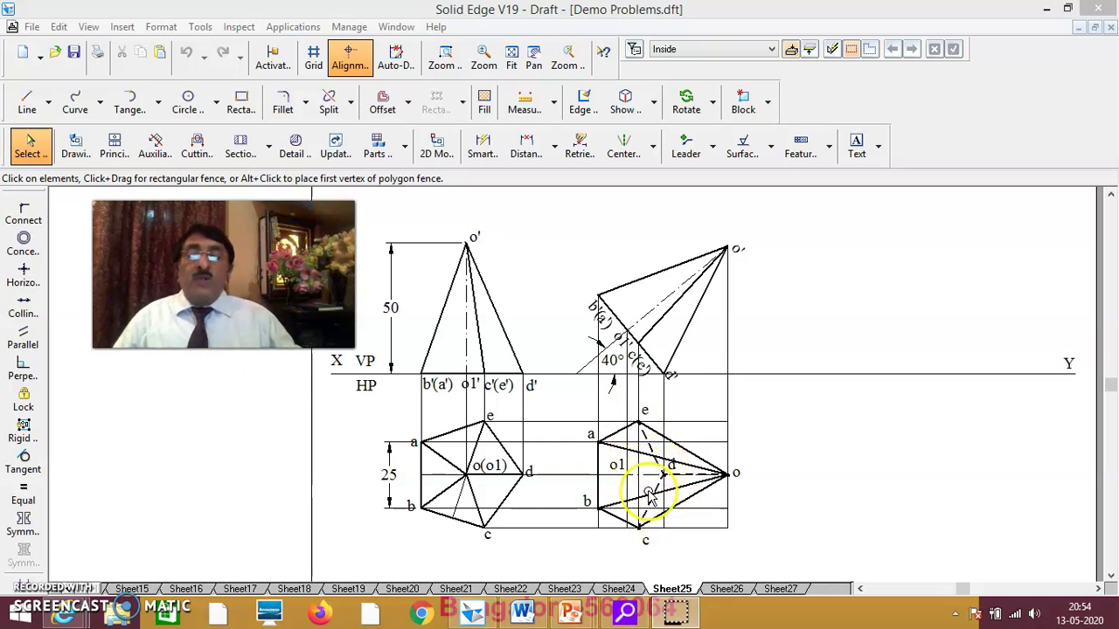
# - Copy the second top view with its labels, using corner b as base point, about 82 mm across into the empty area below XY
pyautogui.click(713, 105)
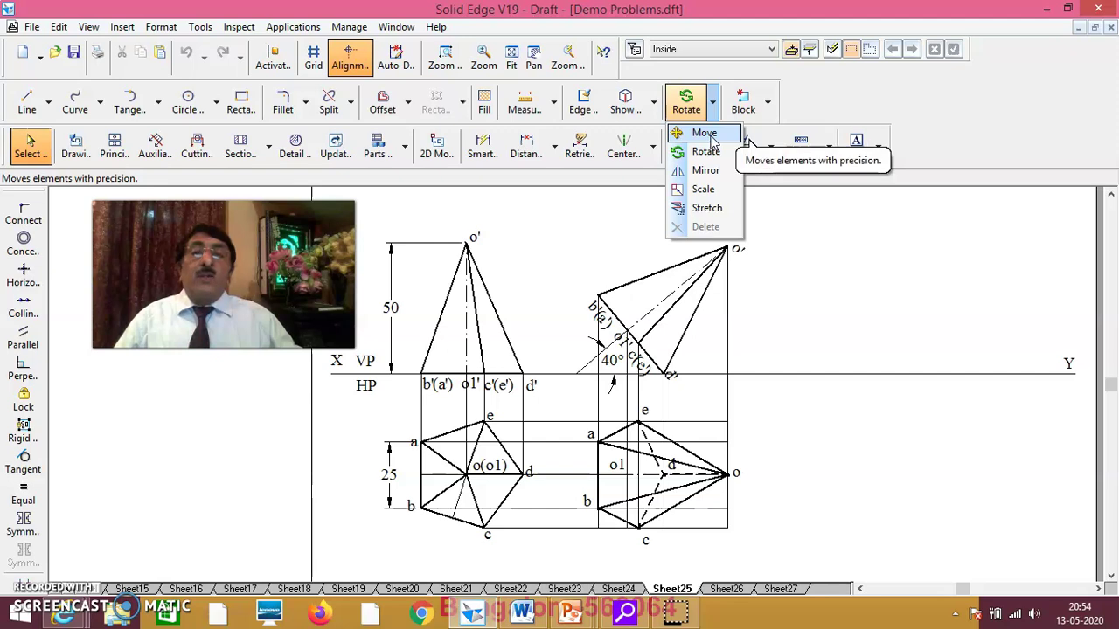
pyautogui.click(711, 137)
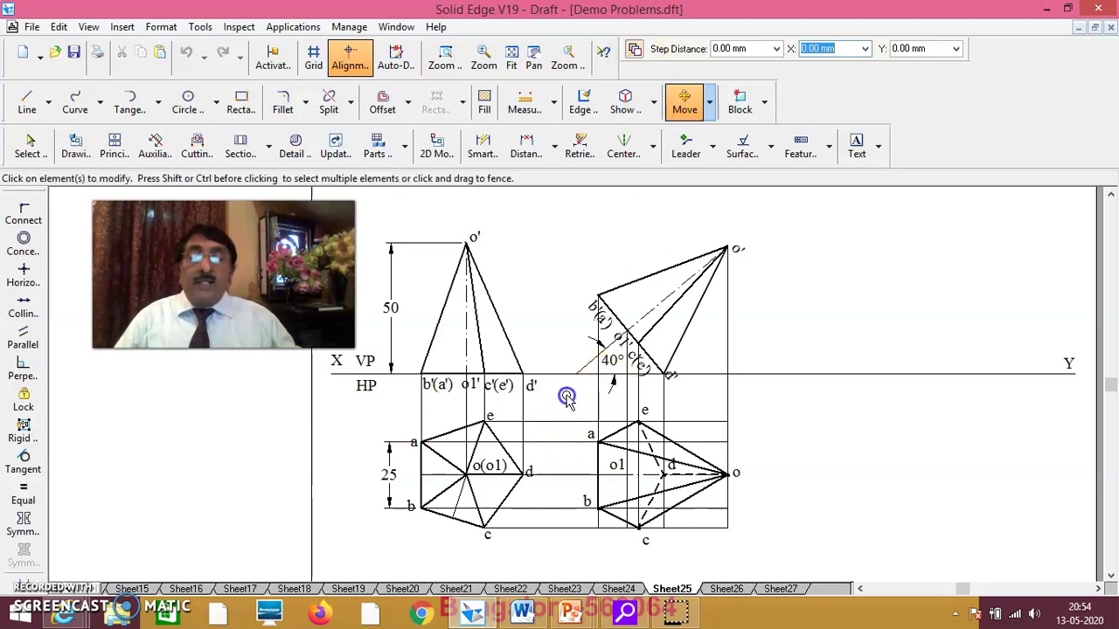
pyautogui.moveTo(727, 566); pyautogui.dragTo(757, 556)
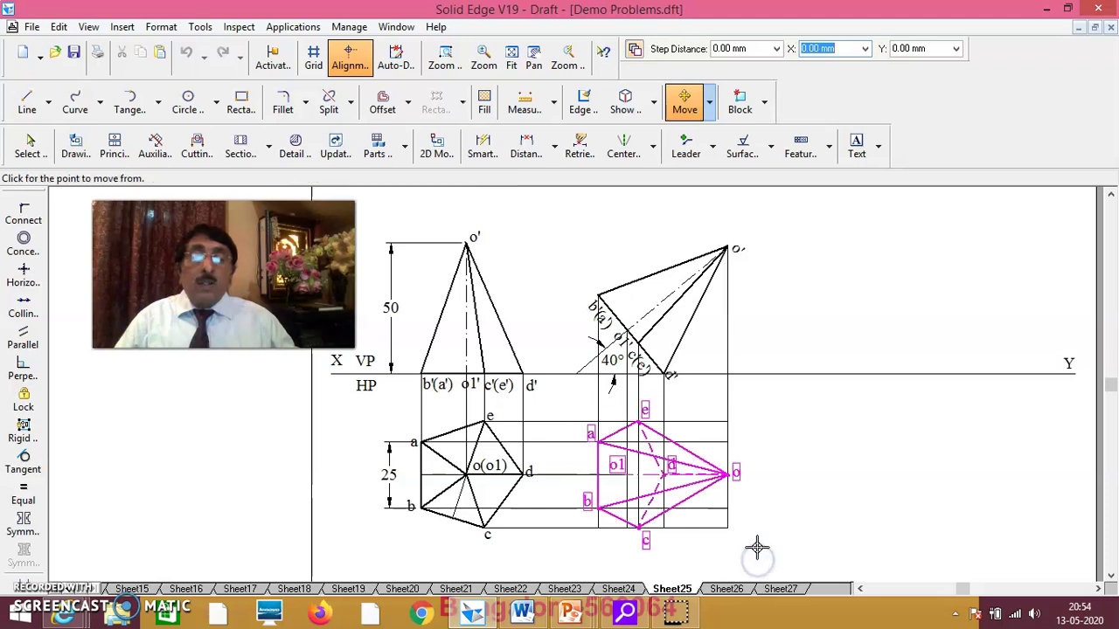
pyautogui.click(598, 508)
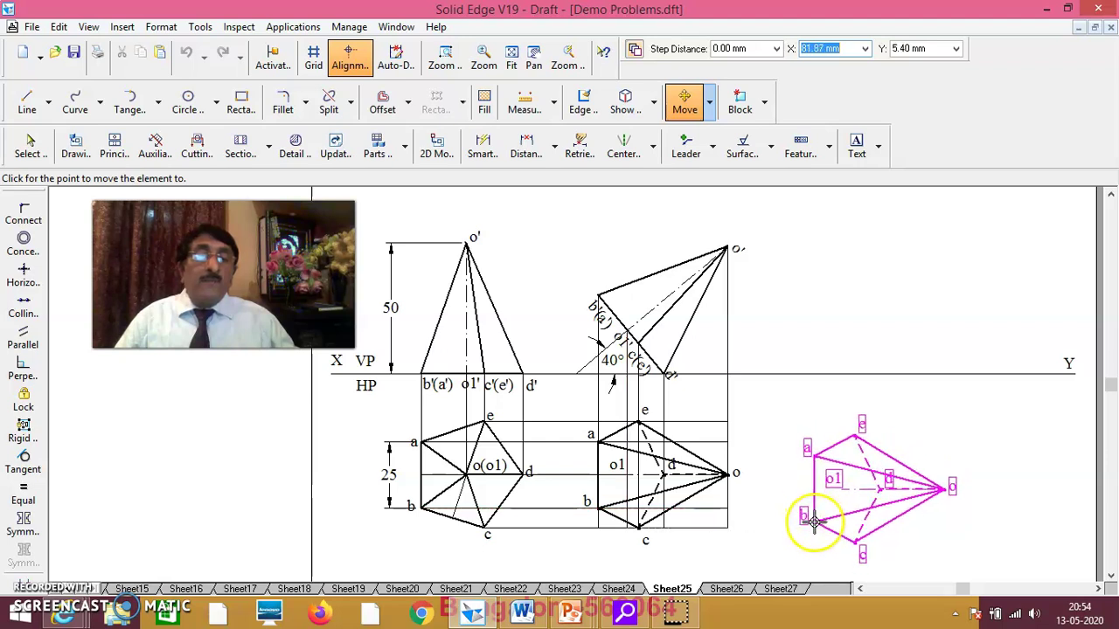
pyautogui.click(814, 521)
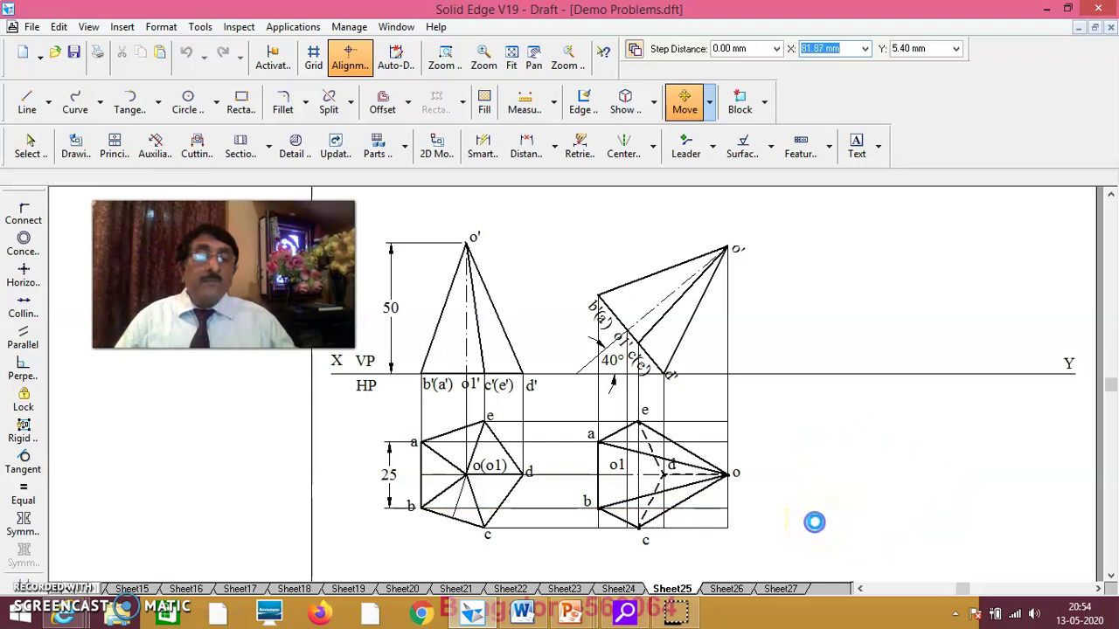
pyautogui.click(812, 527)
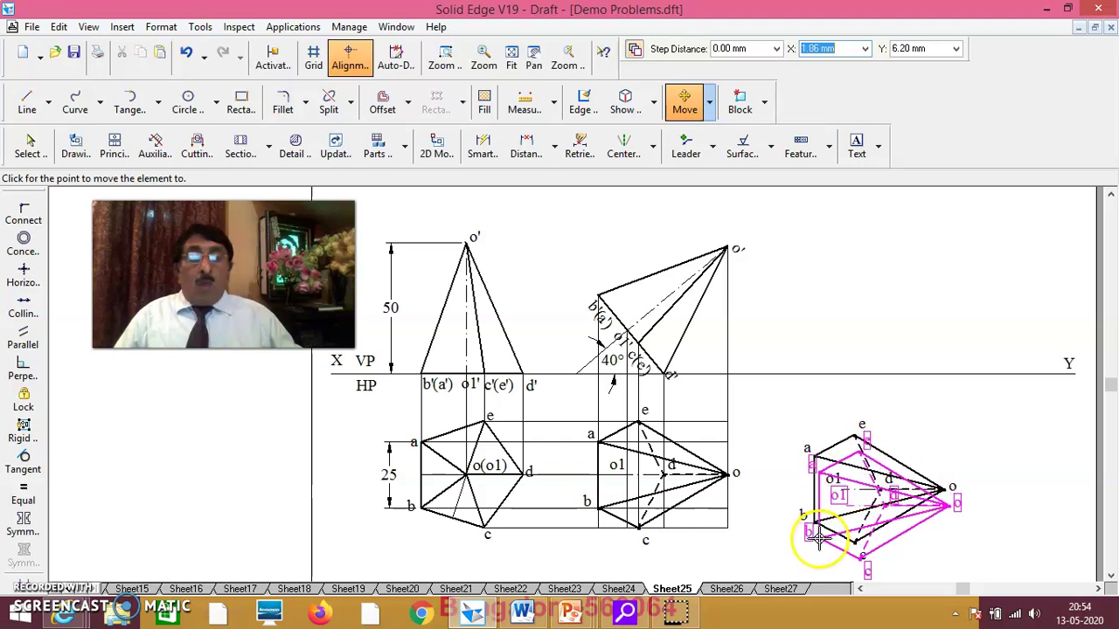
pyautogui.press('Escape')
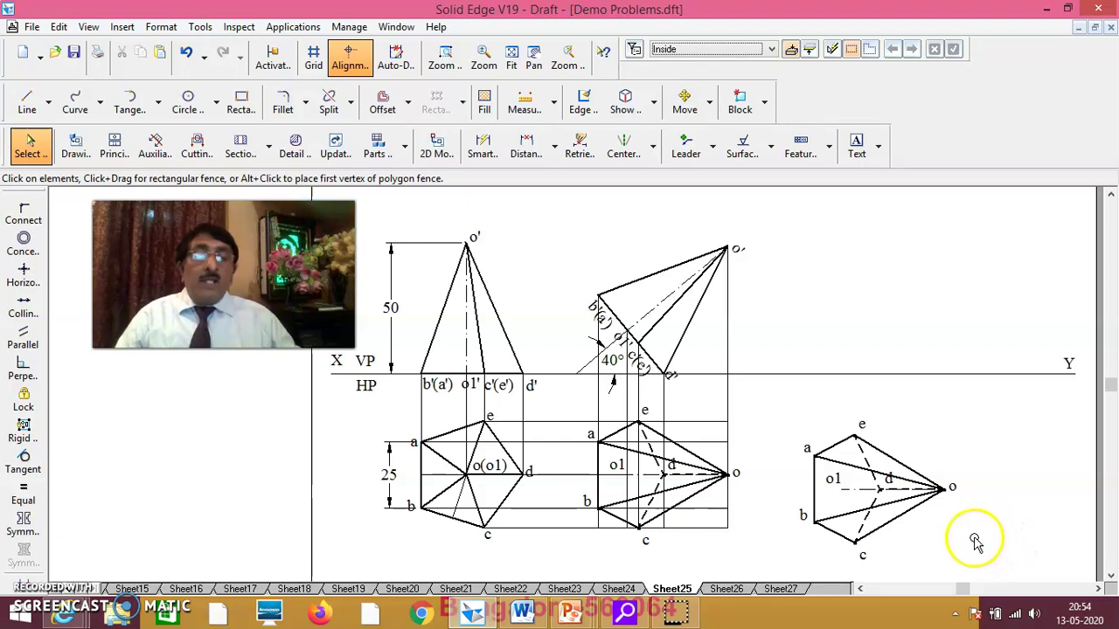
pyautogui.click(663, 513)
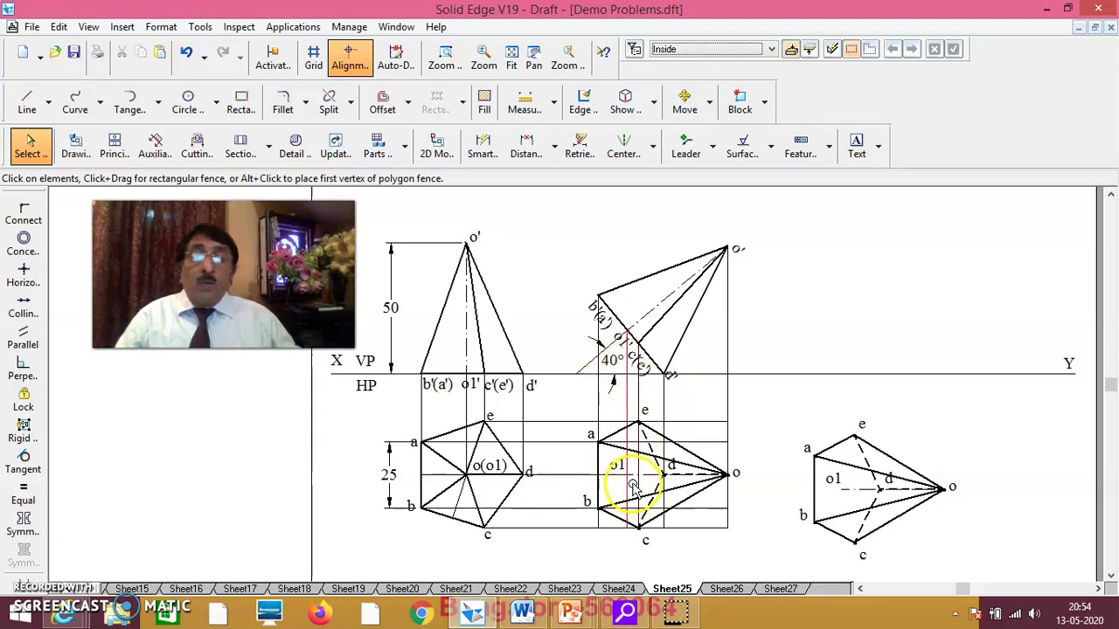
pyautogui.click(670, 507)
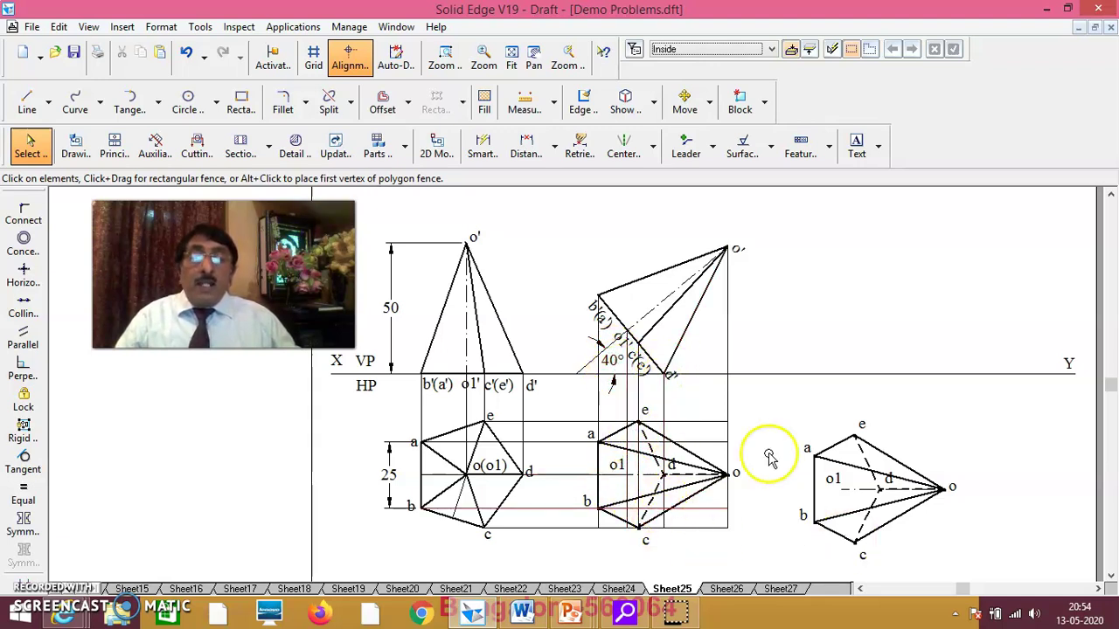
pyautogui.click(619, 361)
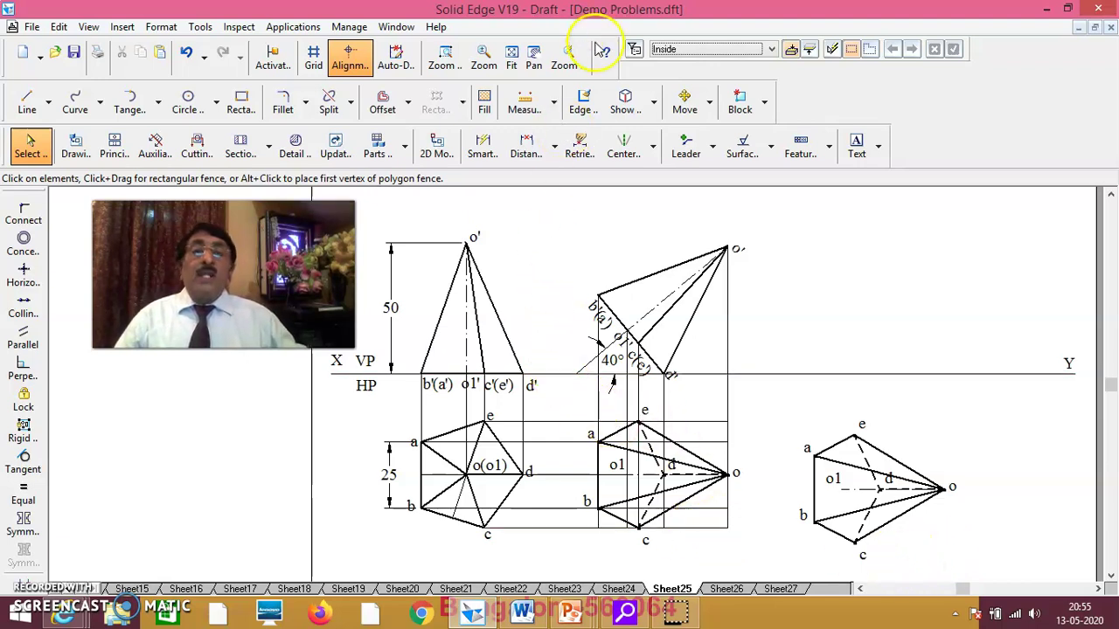
# - Rotate the copied top view and its labels by 45 degrees about the o1 end of its axis
pyautogui.click(709, 102)
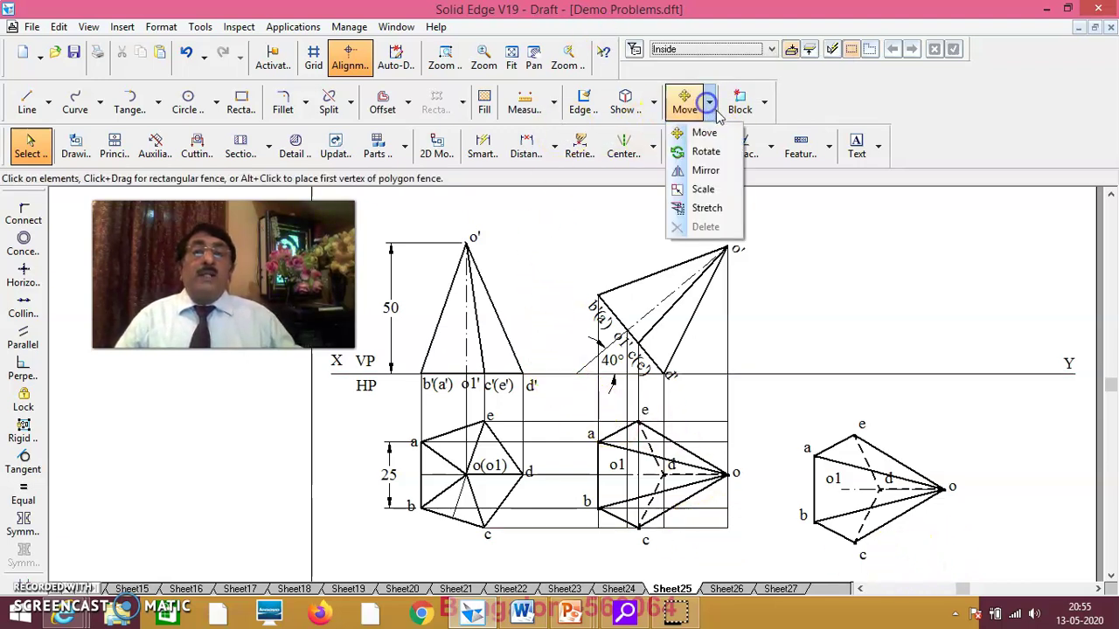
pyautogui.click(708, 154)
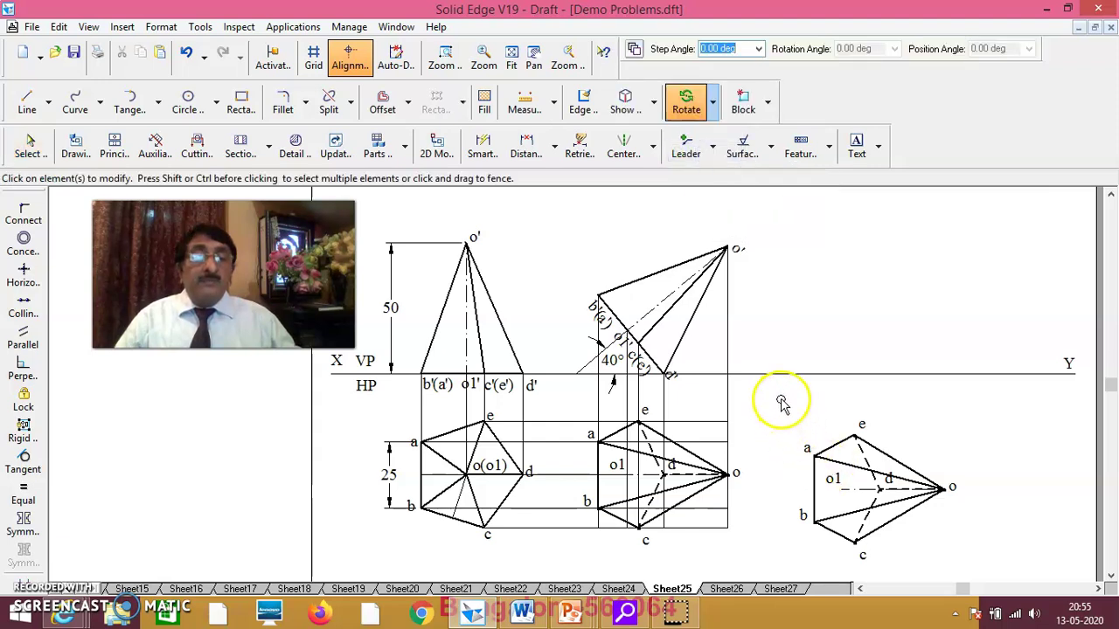
pyautogui.moveTo(914, 568); pyautogui.dragTo(985, 569)
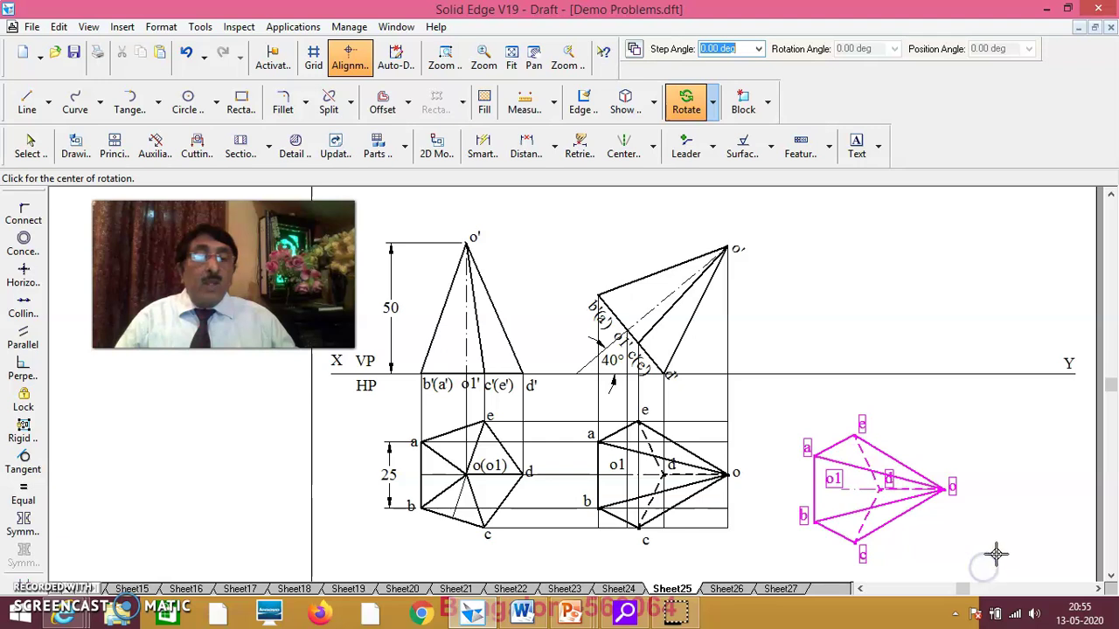
pyautogui.click(842, 491)
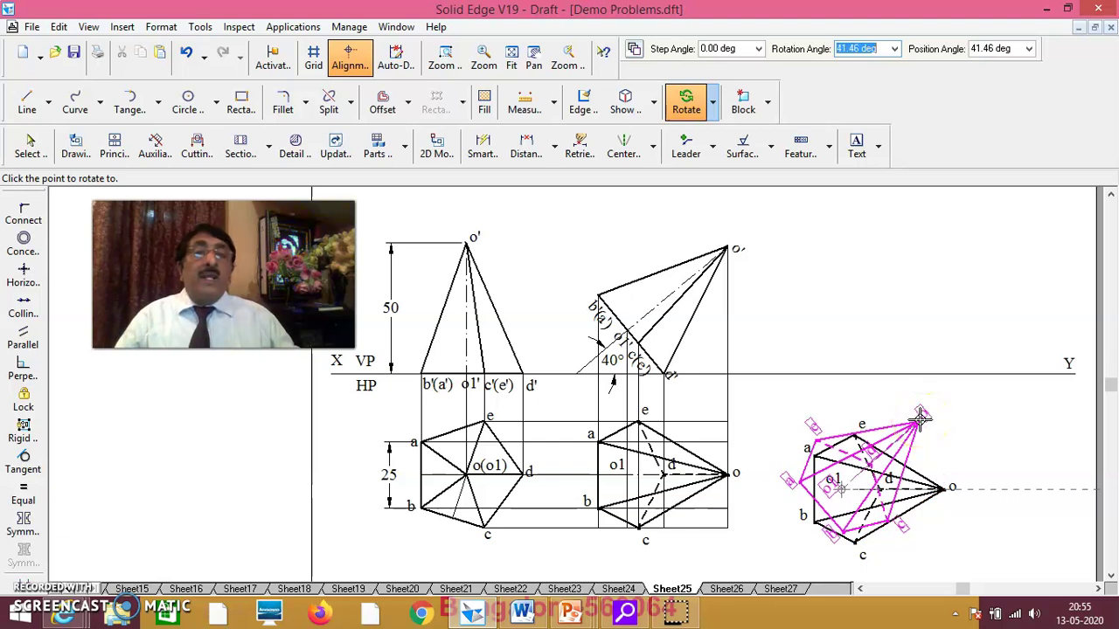
pyautogui.write('45')
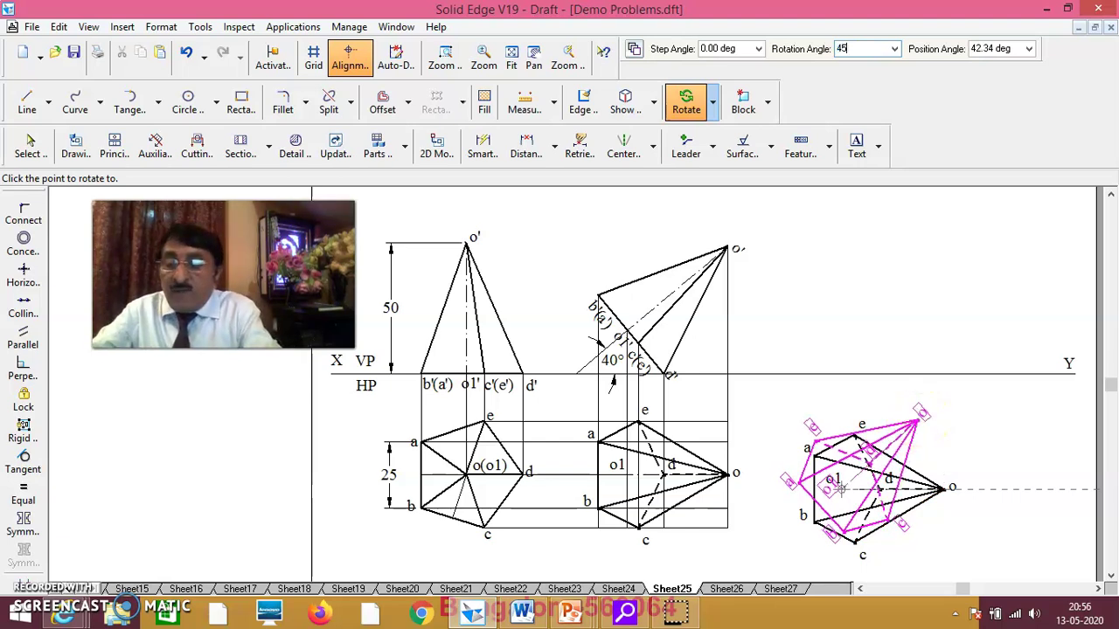
pyautogui.press('Tab')
pyautogui.click(919, 423)
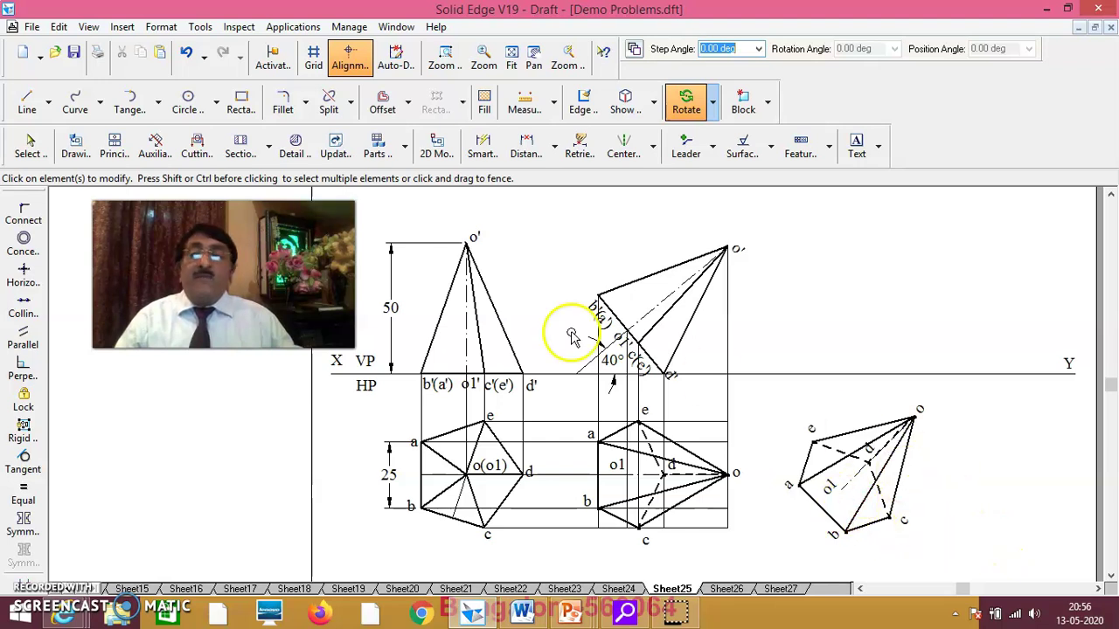
# - Add an angular dimension between the rotated top view's axis and the XY line
pyautogui.click(482, 147)
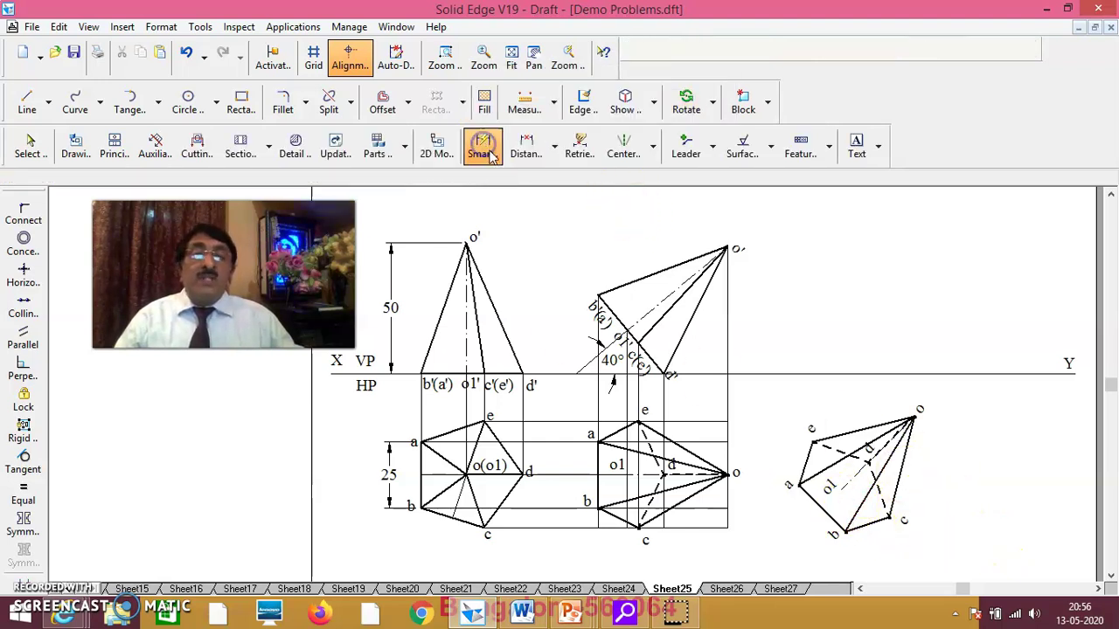
pyautogui.click(857, 477)
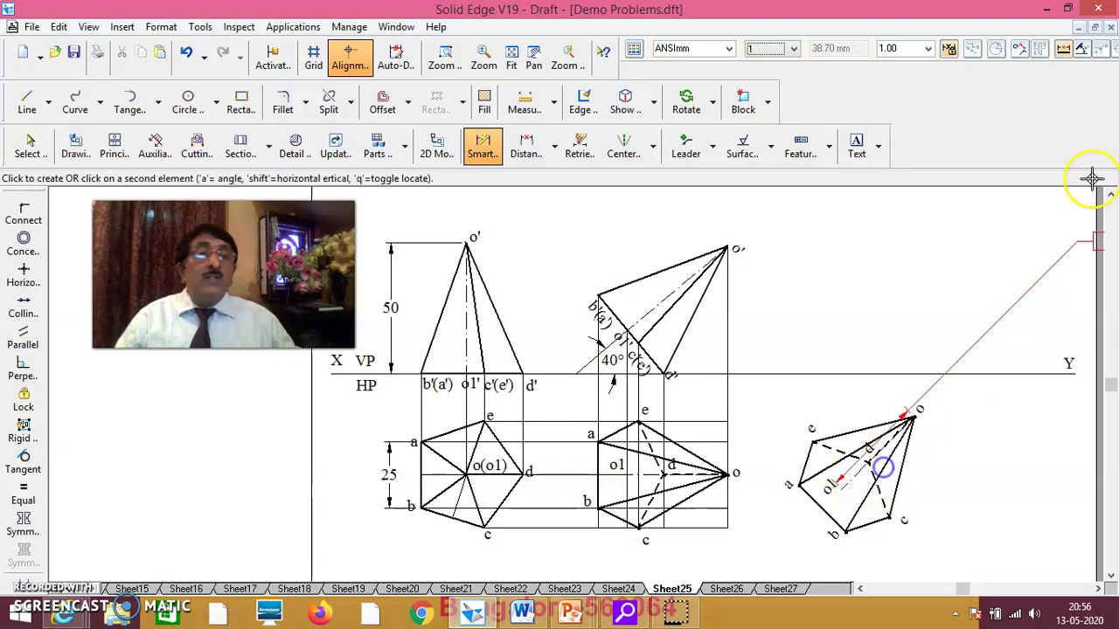
pyautogui.click(1081, 49)
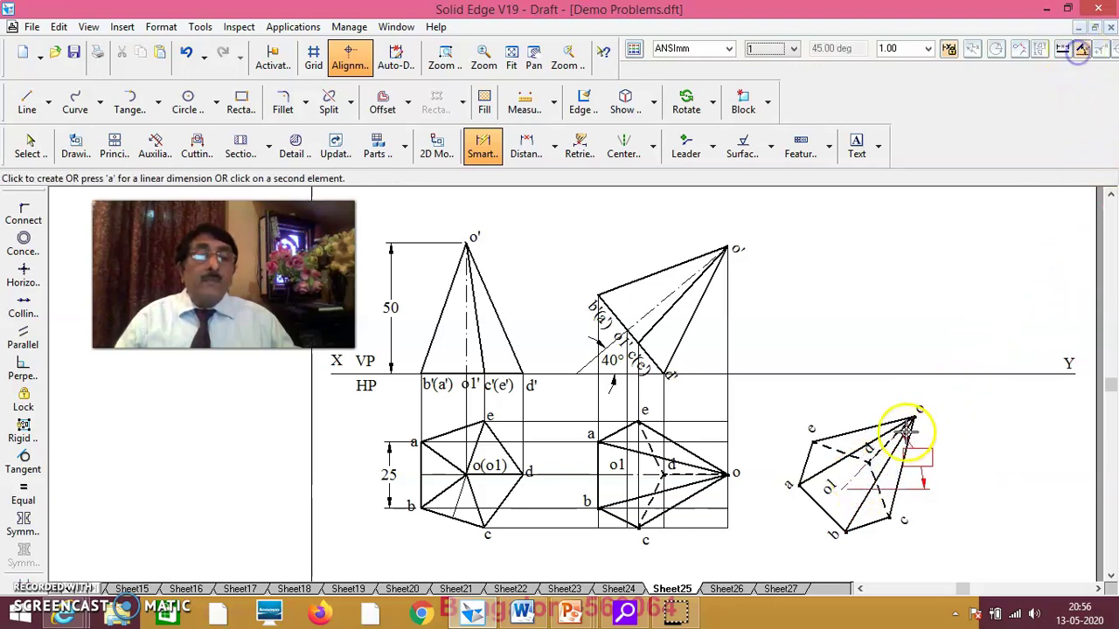
pyautogui.click(837, 374)
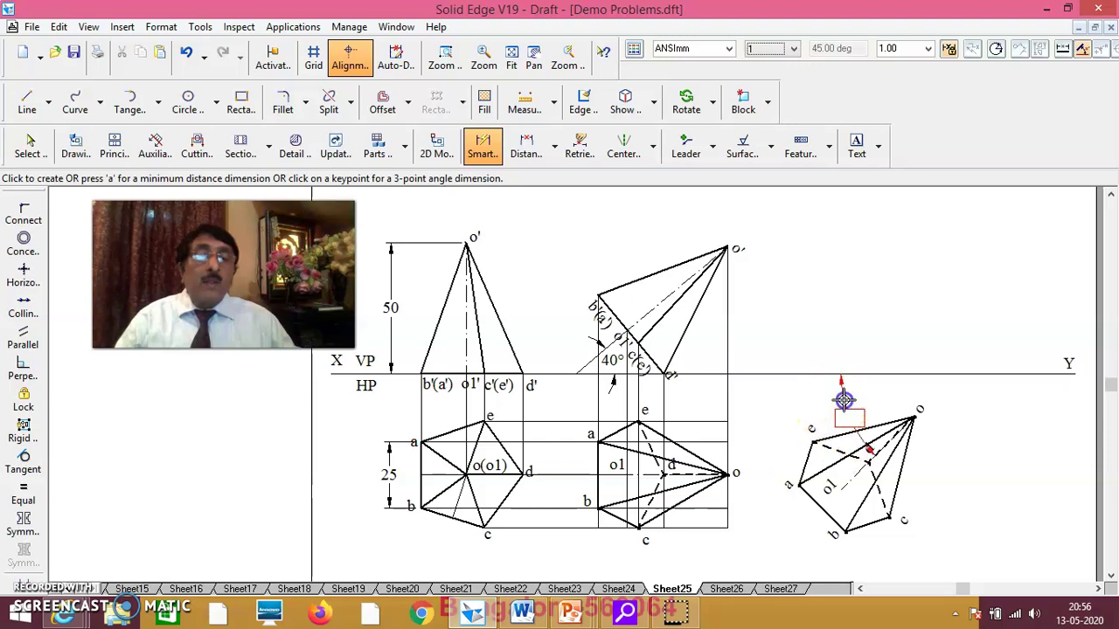
pyautogui.click(843, 401)
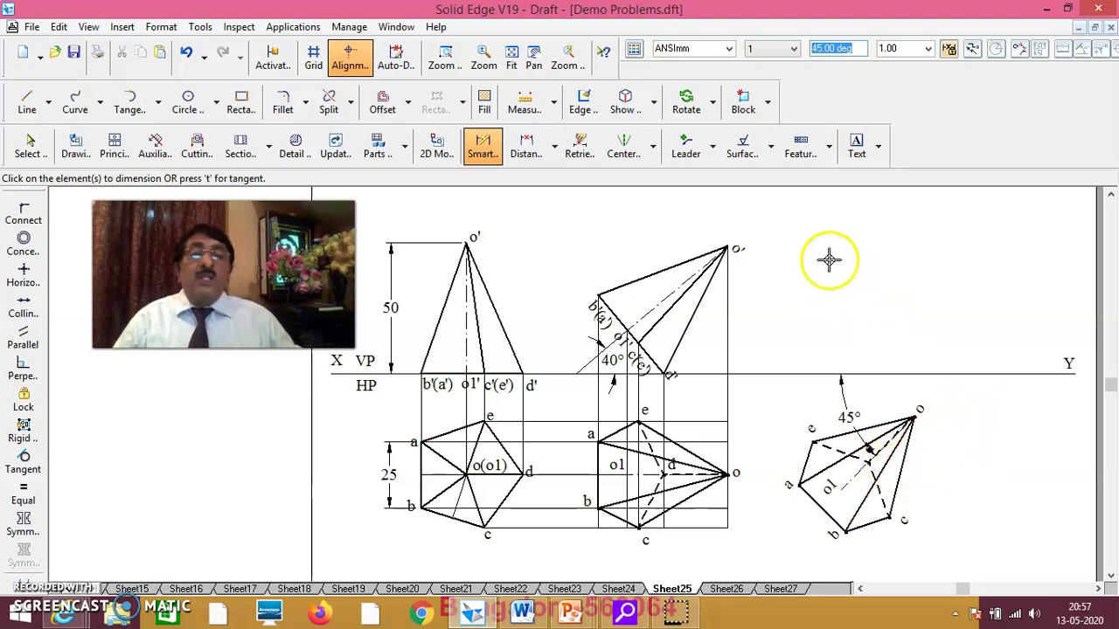
# - Draw thin horizontal projector lines from o', b'(a'), c'(e') and o1' of the tilted front view across the space above the rotated top view
pyautogui.click(26, 103)
pyautogui.click(781, 51)
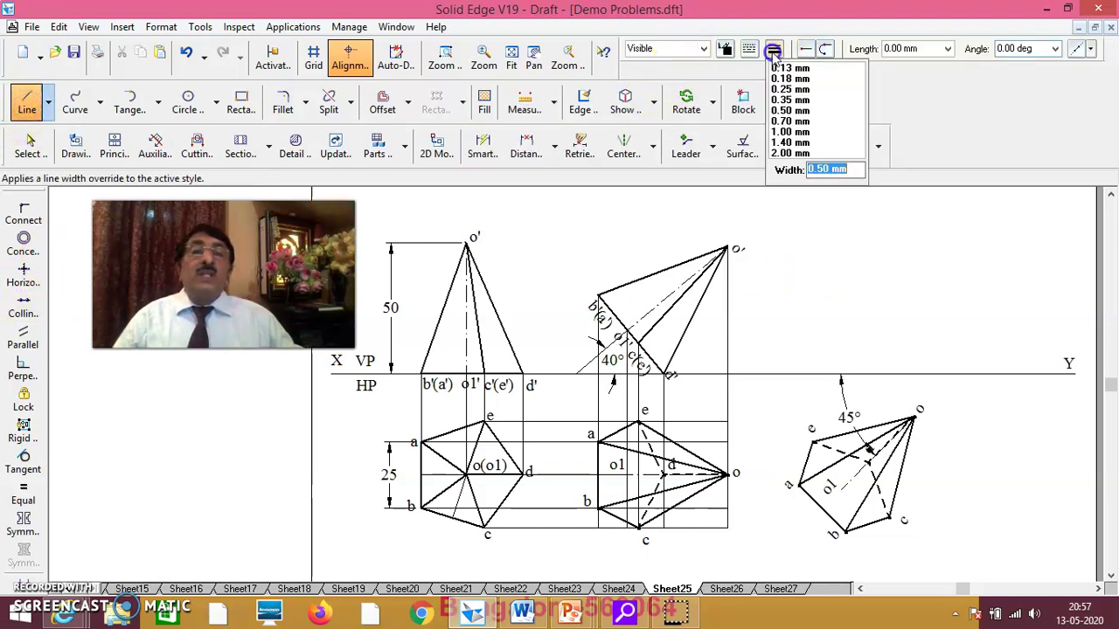
pyautogui.click(726, 248)
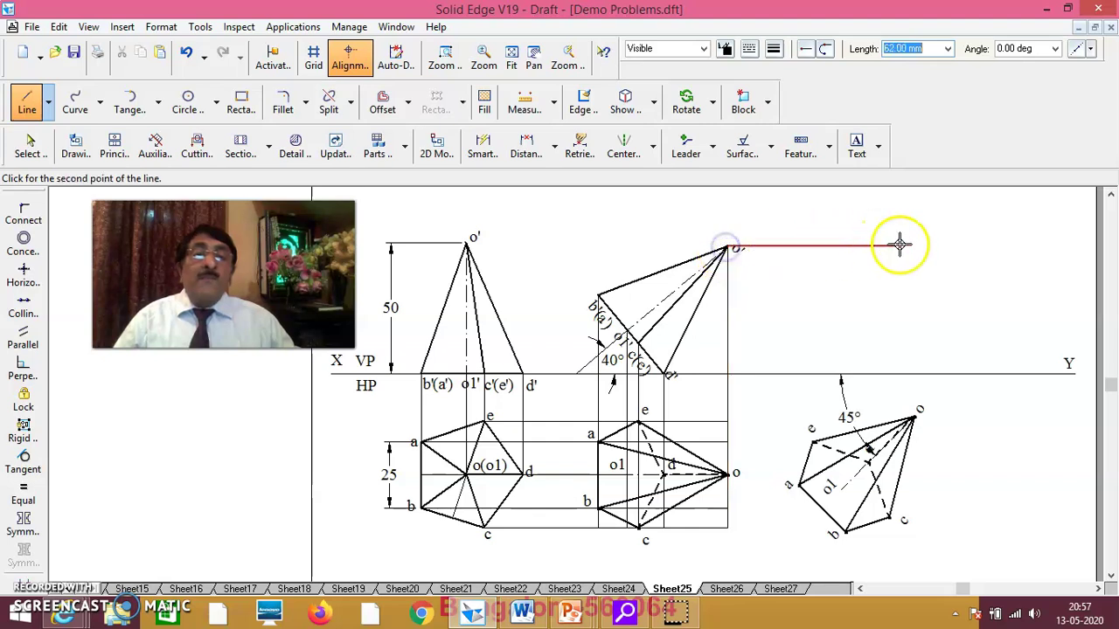
pyautogui.click(988, 249)
pyautogui.click(597, 296)
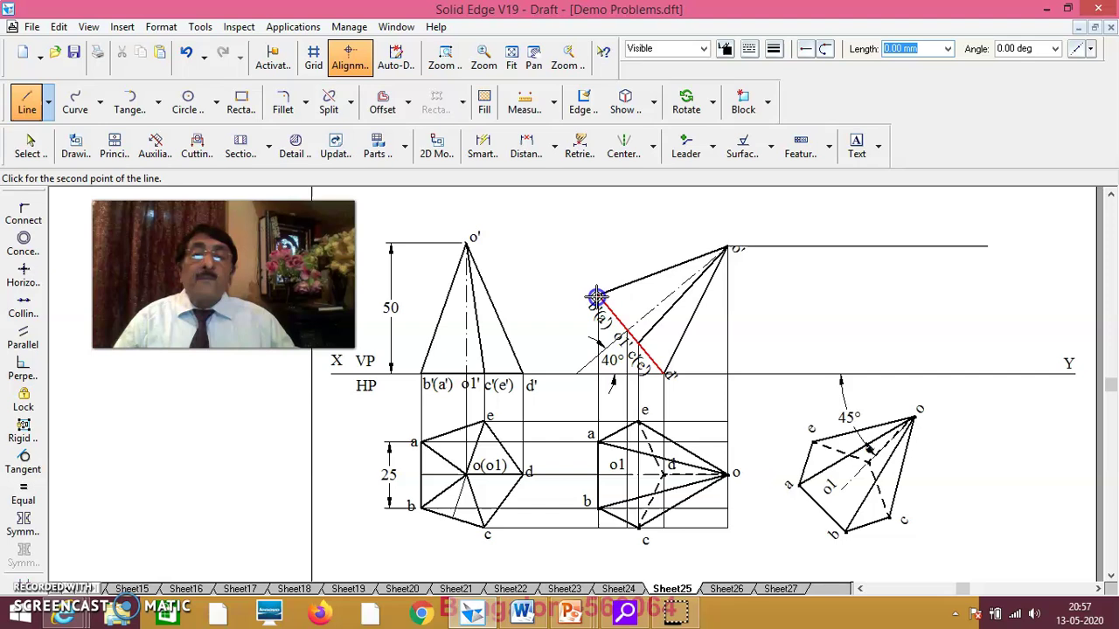
pyautogui.click(990, 297)
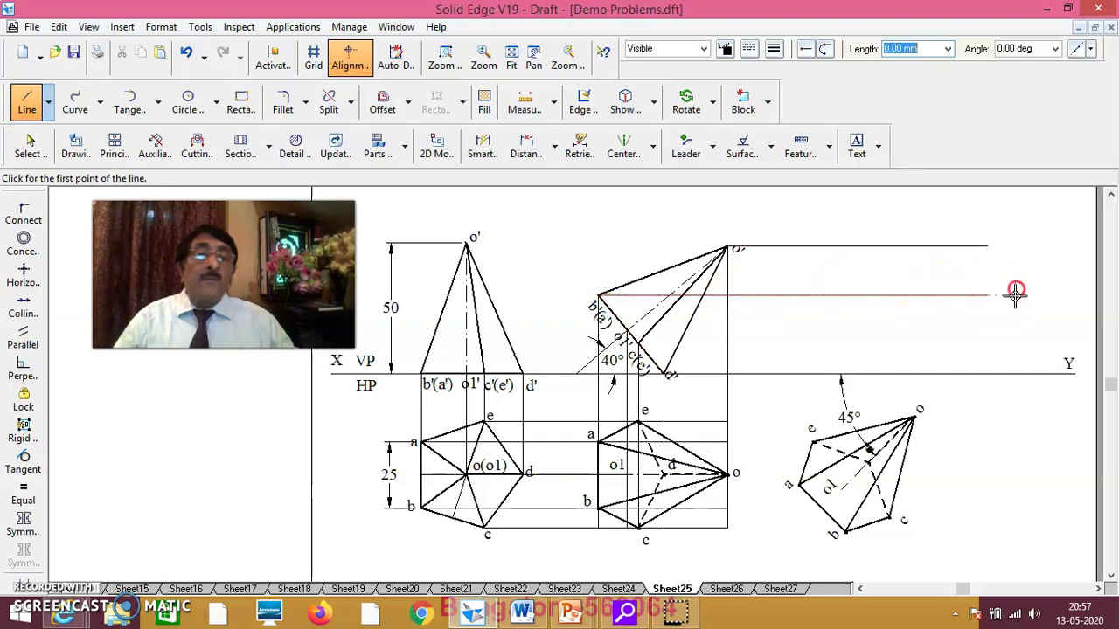
pyautogui.click(639, 346)
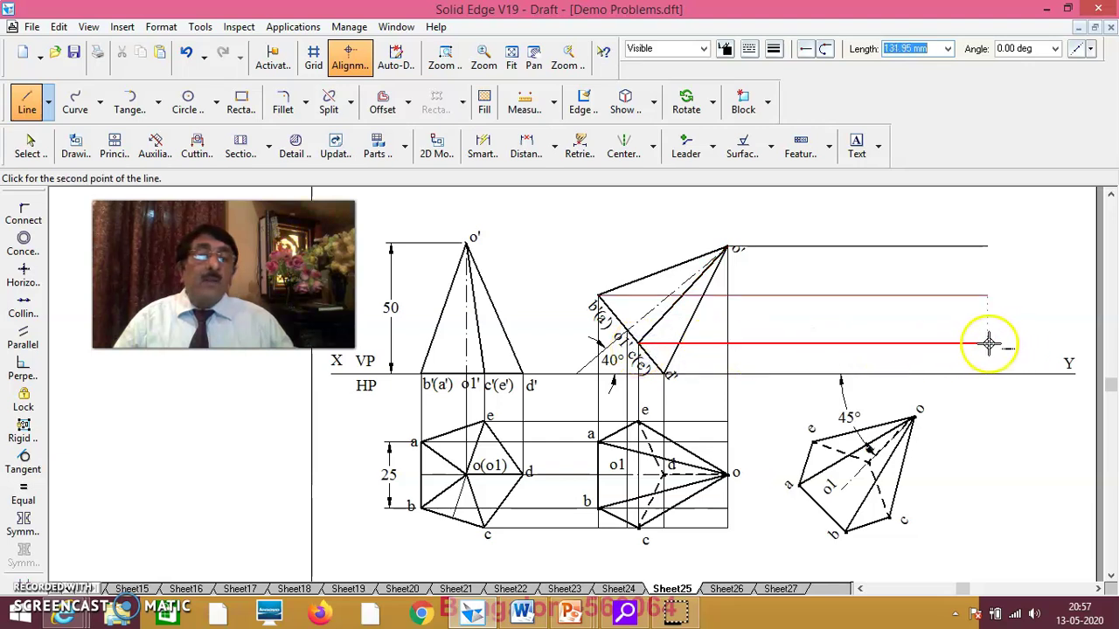
pyautogui.click(989, 343)
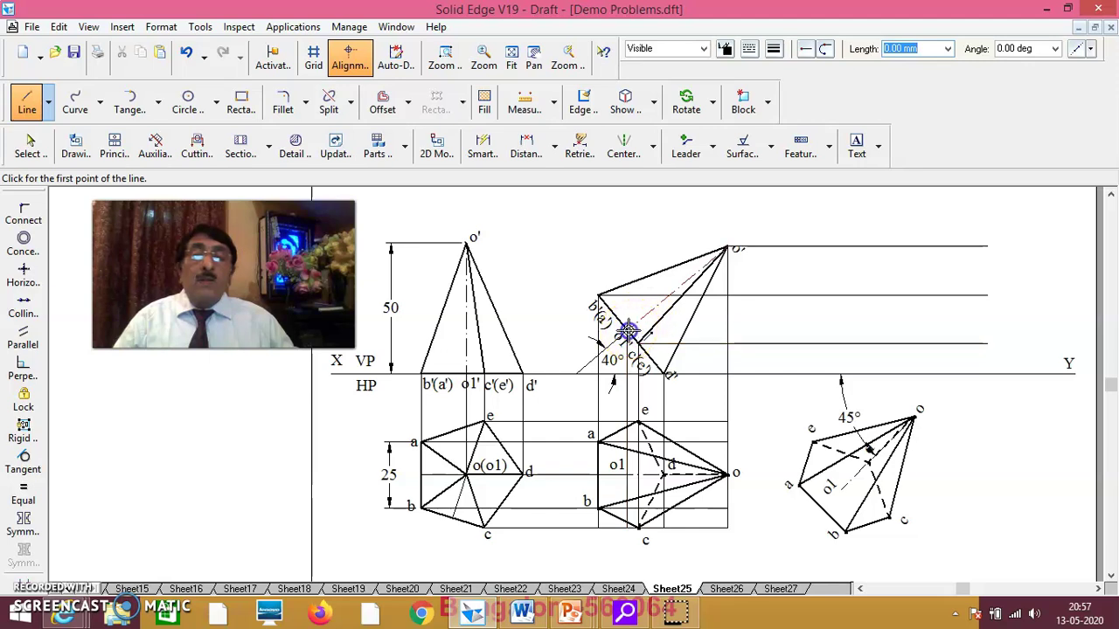
pyautogui.click(1009, 332)
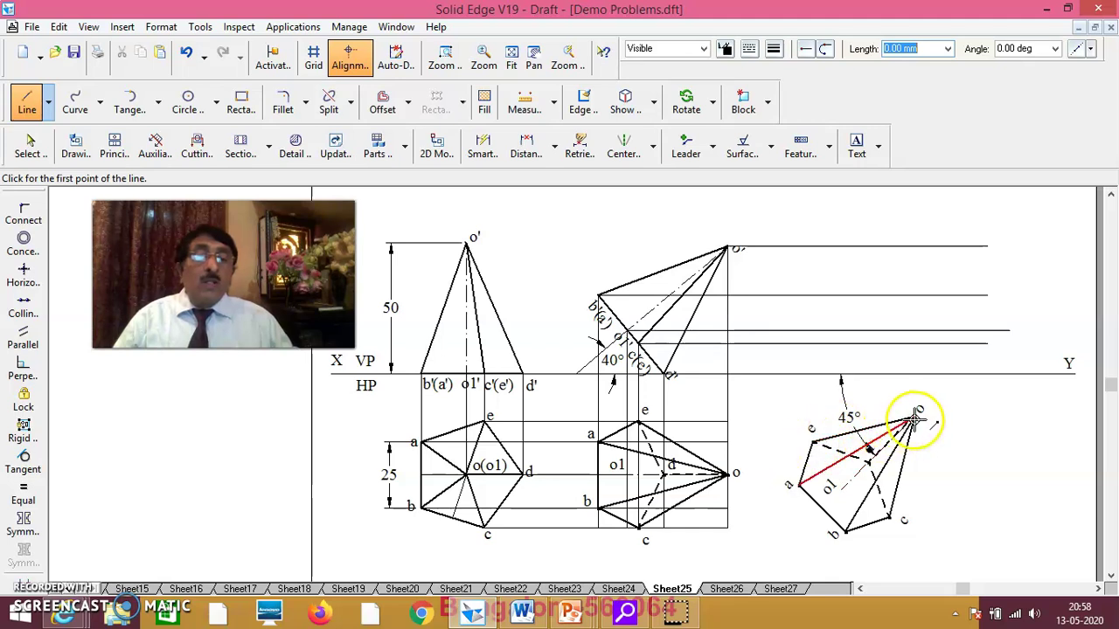
# - Draw vertical projectors from o, c and b of the rotated top view up to the horizontal projectors of o', c' and b'
pyautogui.click(914, 419)
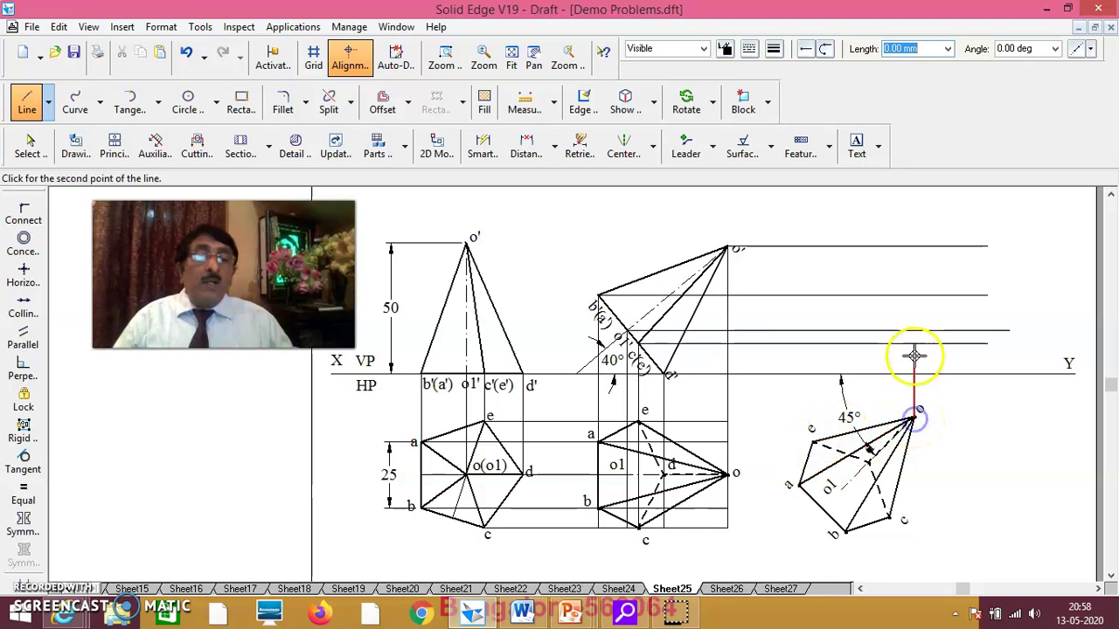
pyautogui.click(917, 247)
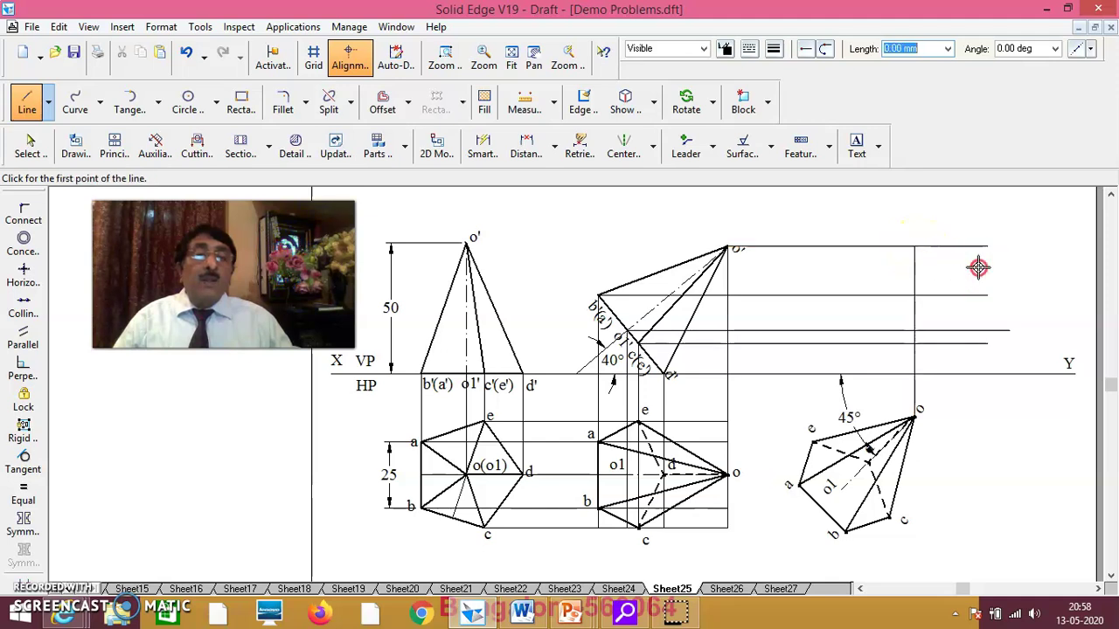
pyautogui.click(890, 519)
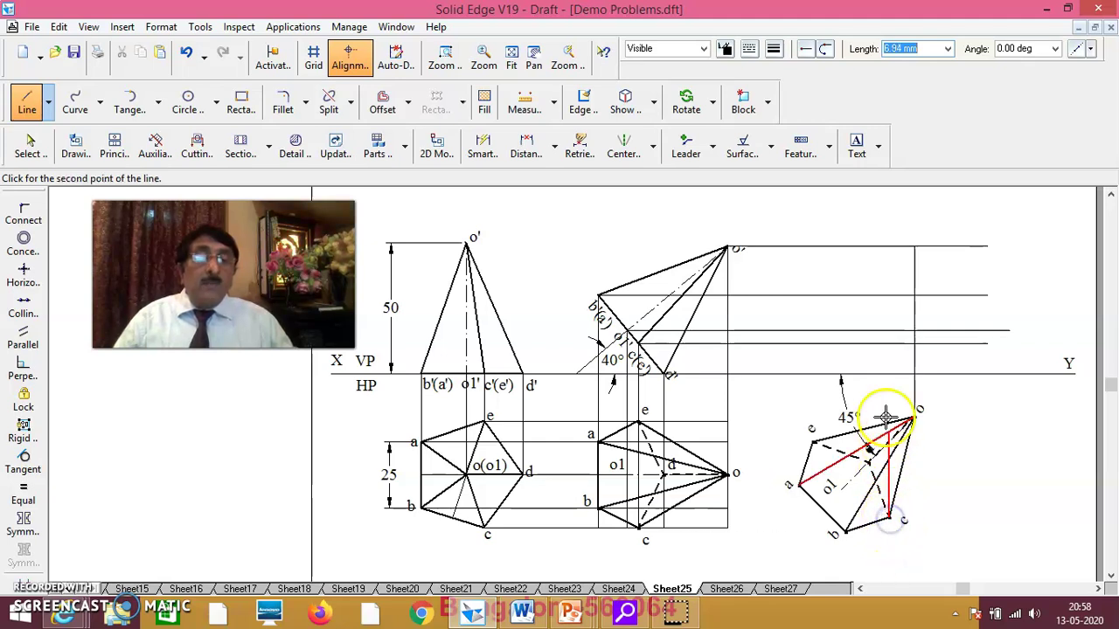
pyautogui.click(887, 345)
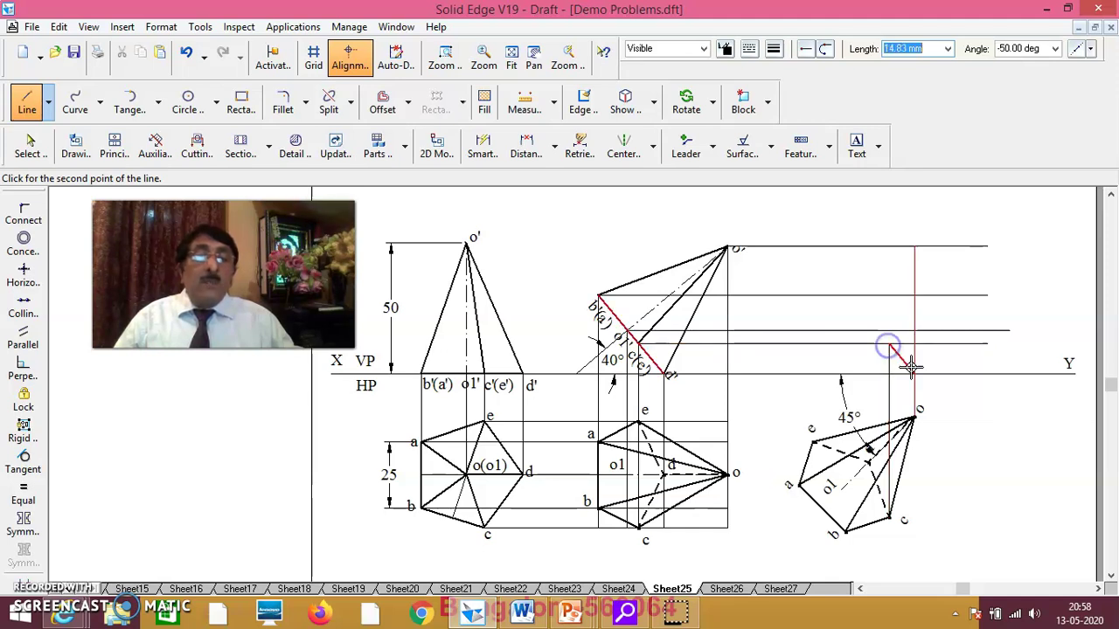
pyautogui.rightClick(967, 362)
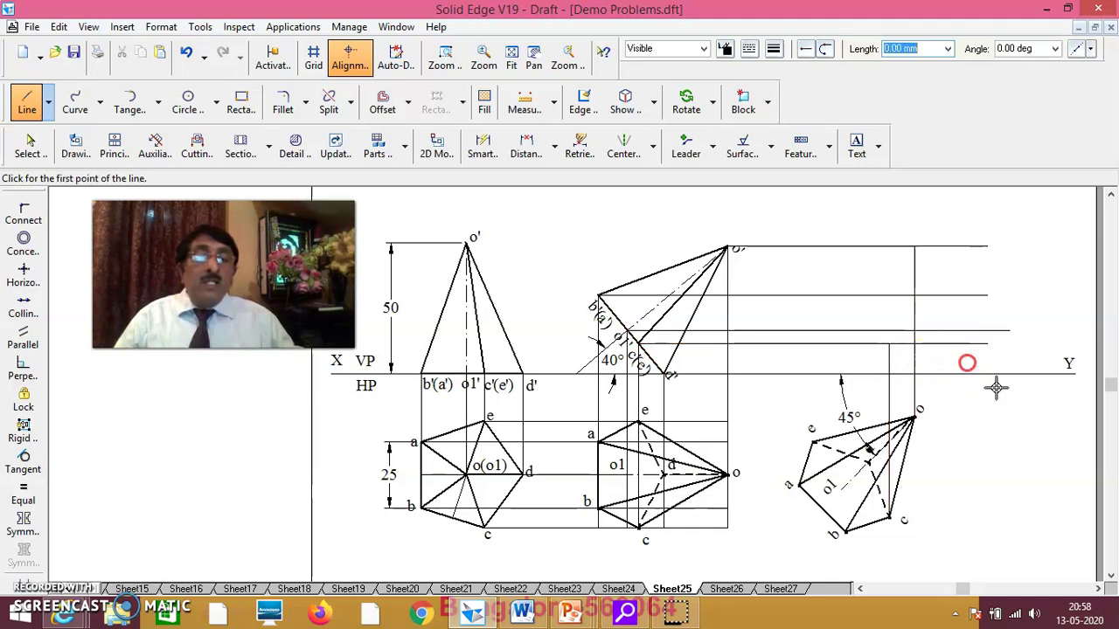
pyautogui.click(843, 535)
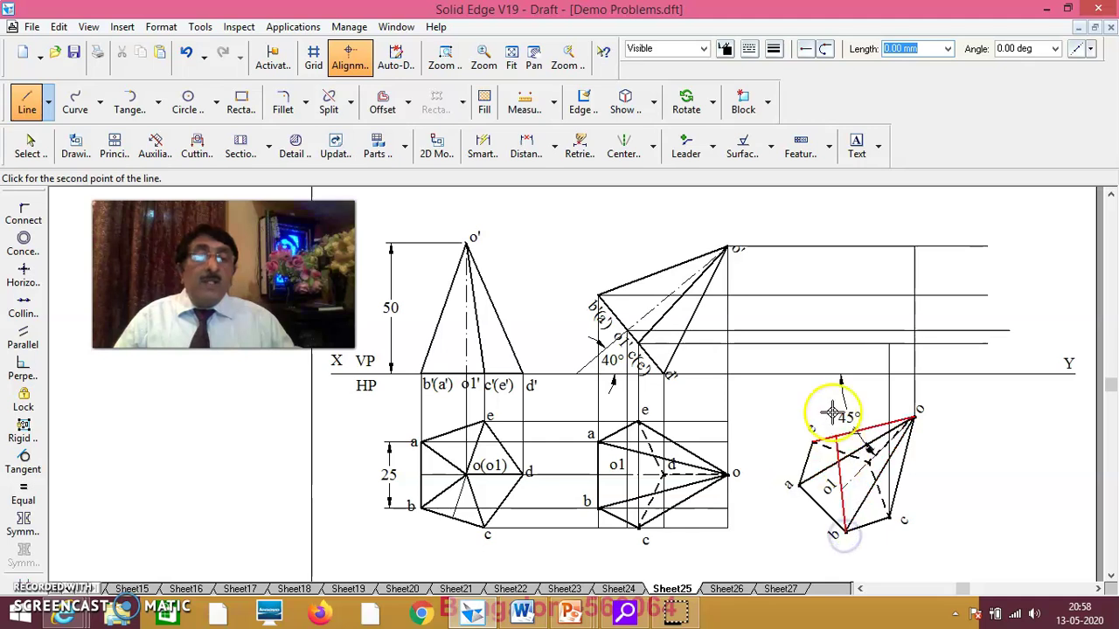
pyautogui.click(846, 297)
pyautogui.rightClick(858, 306)
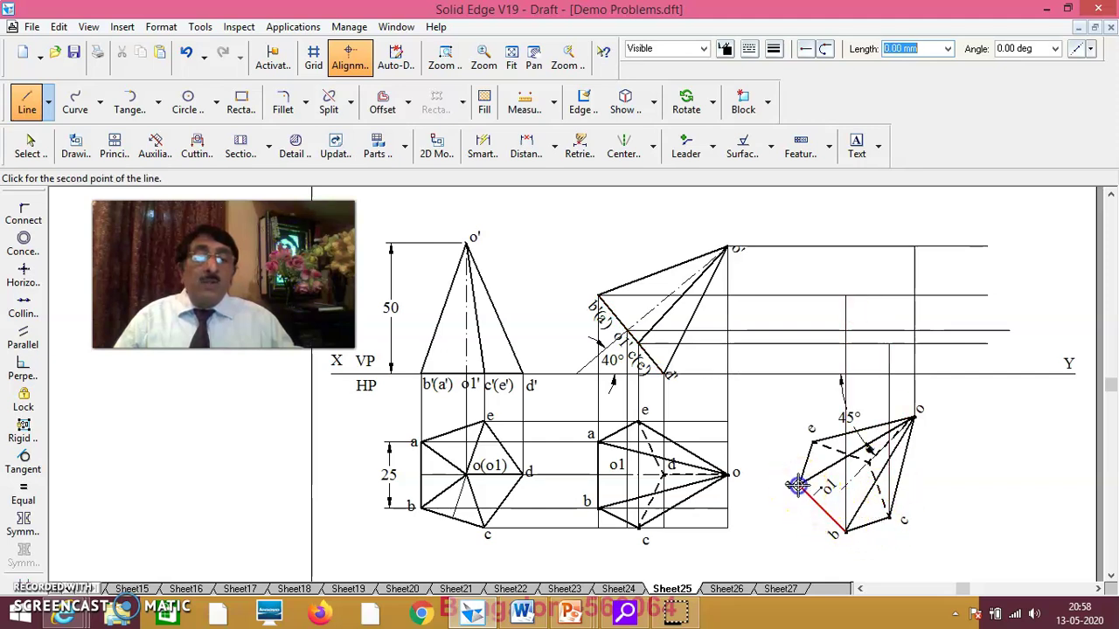
# - Draw vertical projectors from a and e of the rotated top view up to the horizontal projectors of b'(a') and c'(e')
pyautogui.click(798, 297)
pyautogui.rightClick(806, 306)
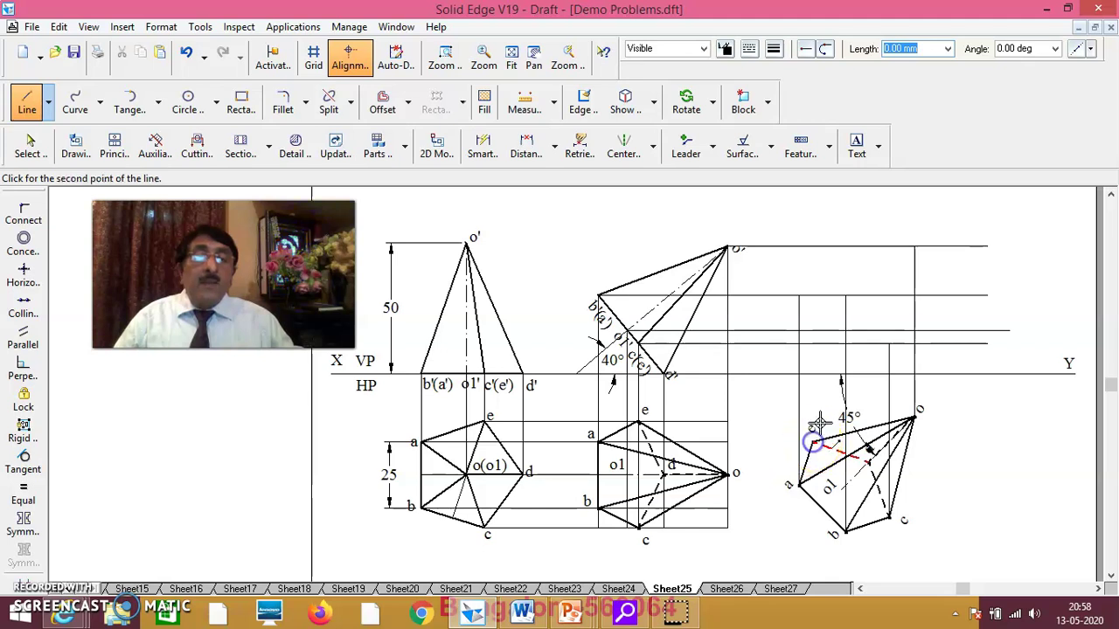
pyautogui.click(812, 347)
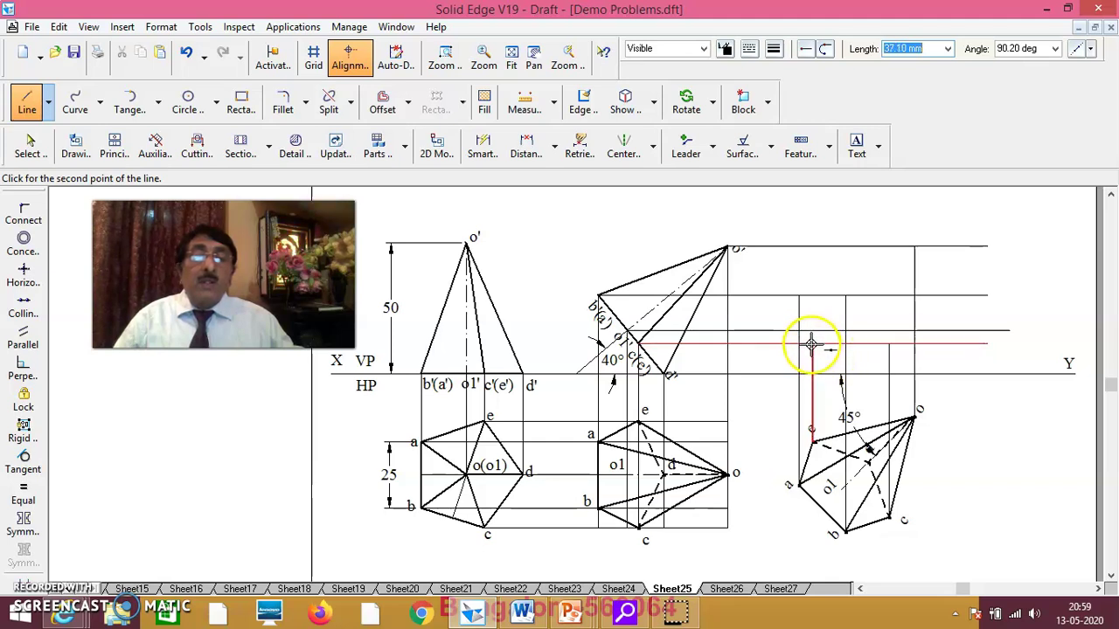
pyautogui.rightClick(1005, 476)
pyautogui.click(994, 535)
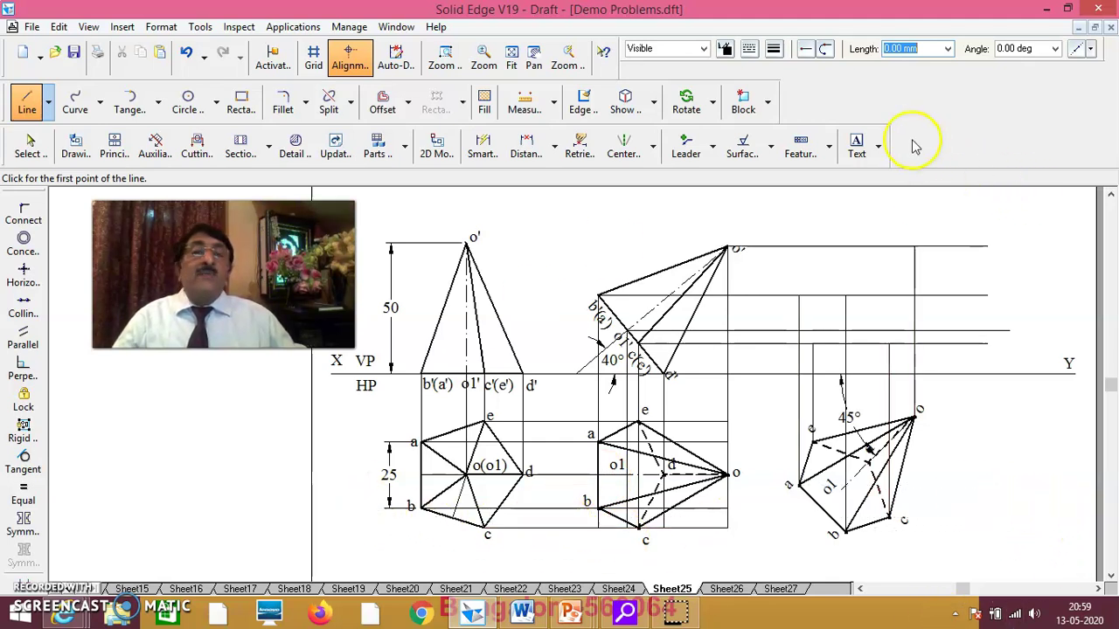
# - Place 2.00 mm wide points at the projector intersections for o', a', b', c' and e' of the final front view
pyautogui.click(858, 145)
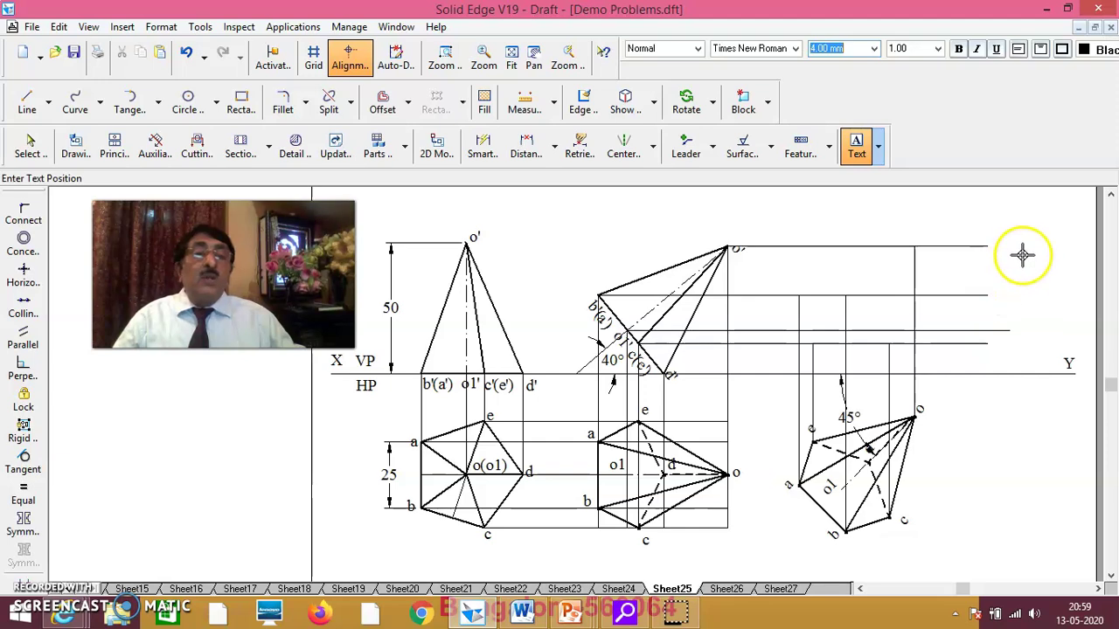
pyautogui.click(49, 104)
pyautogui.click(45, 151)
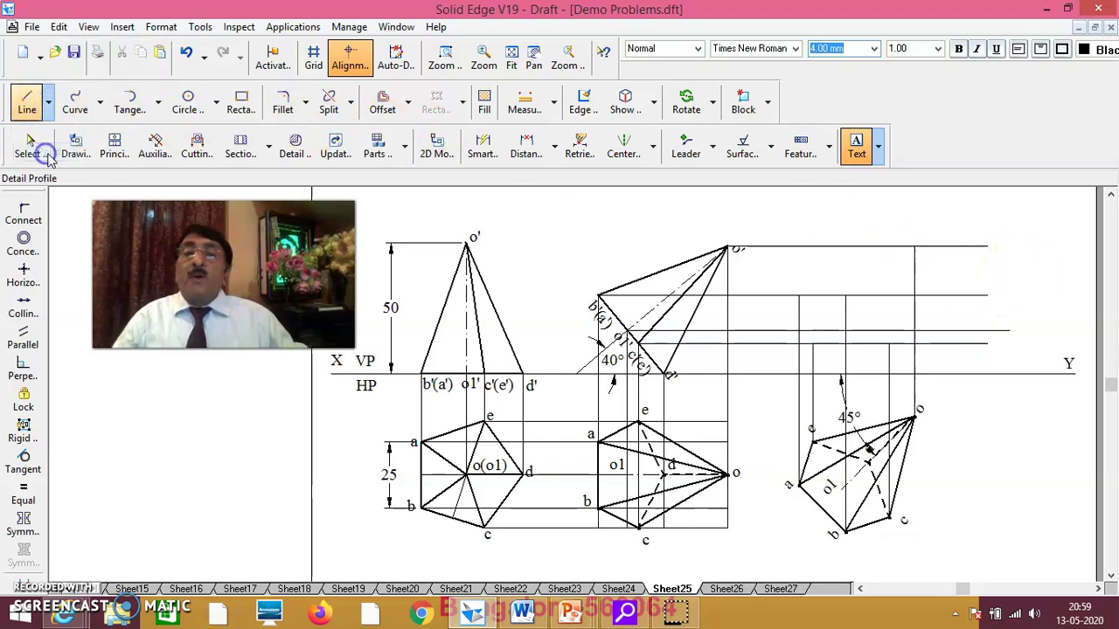
pyautogui.click(773, 50)
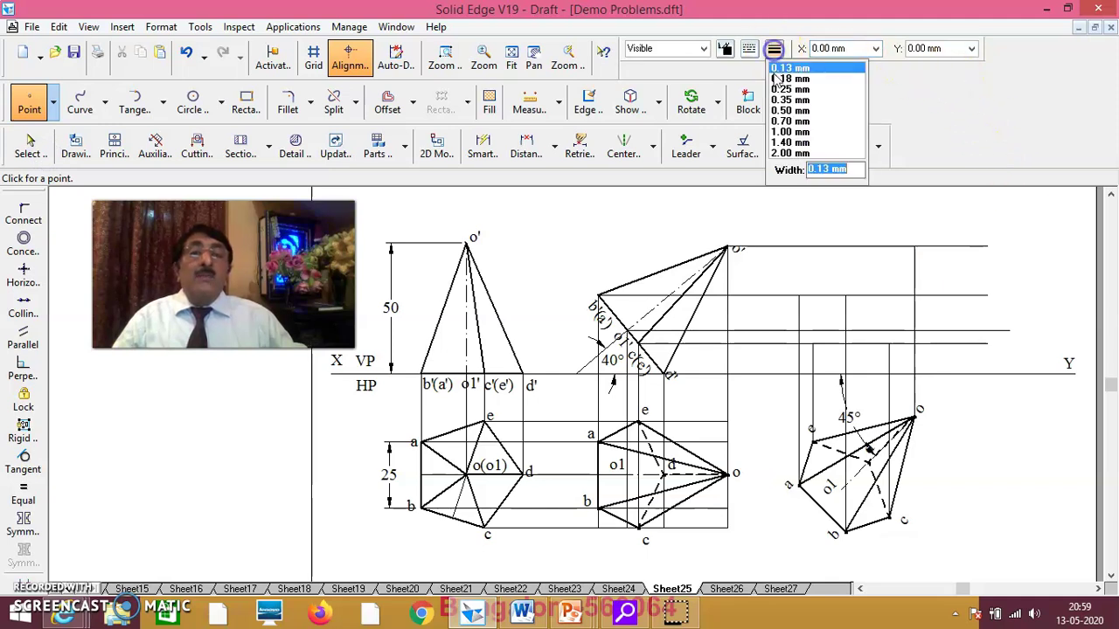
pyautogui.click(780, 153)
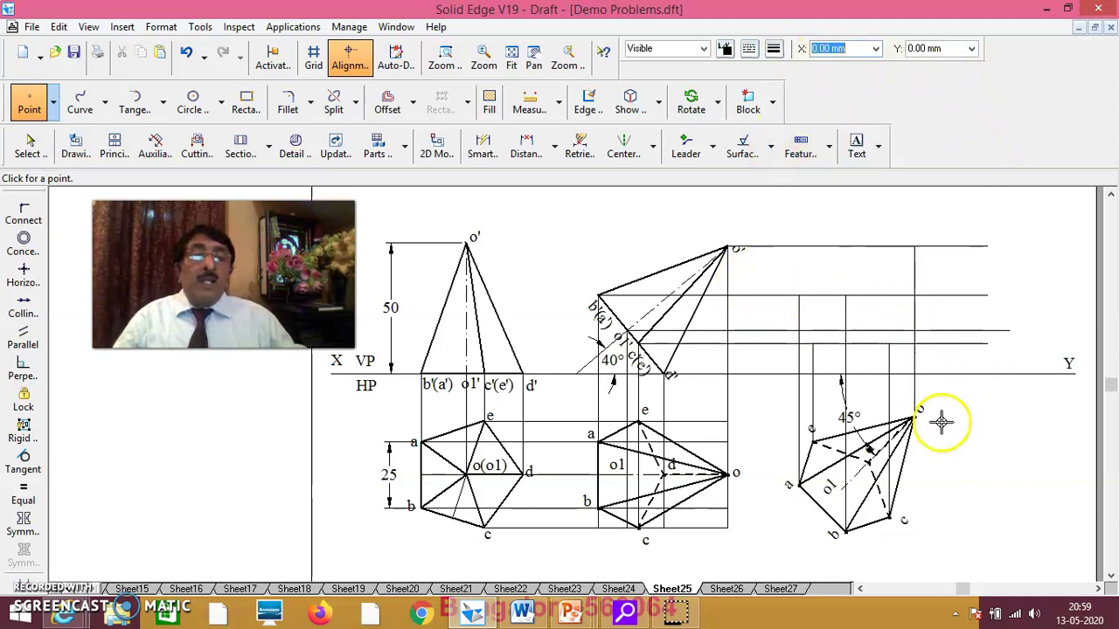
pyautogui.click(915, 247)
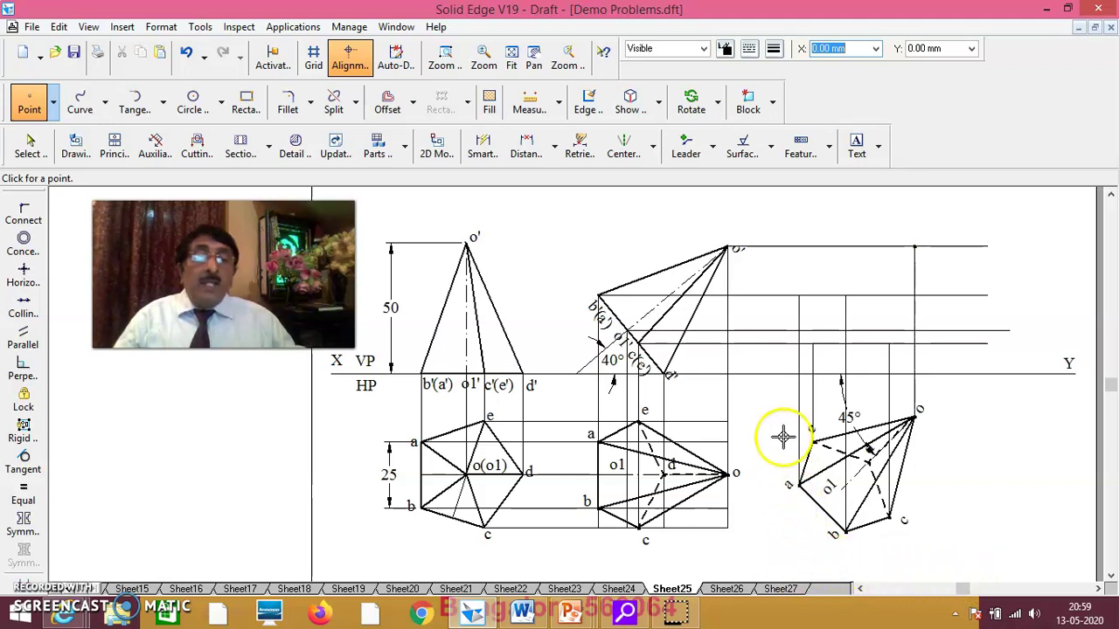
pyautogui.click(797, 296)
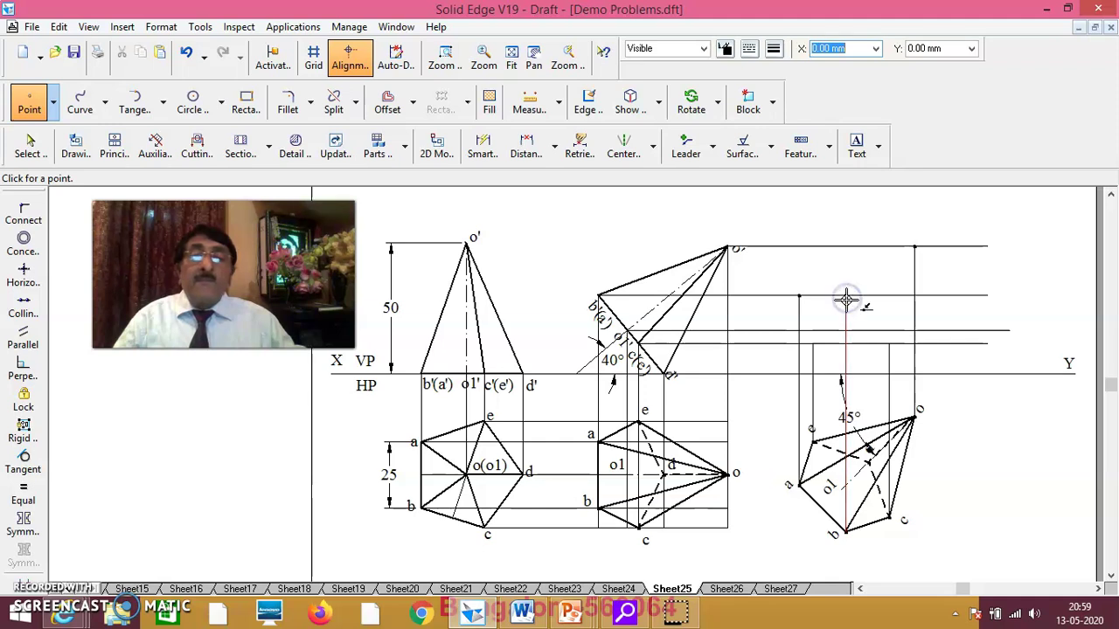
pyautogui.click(888, 344)
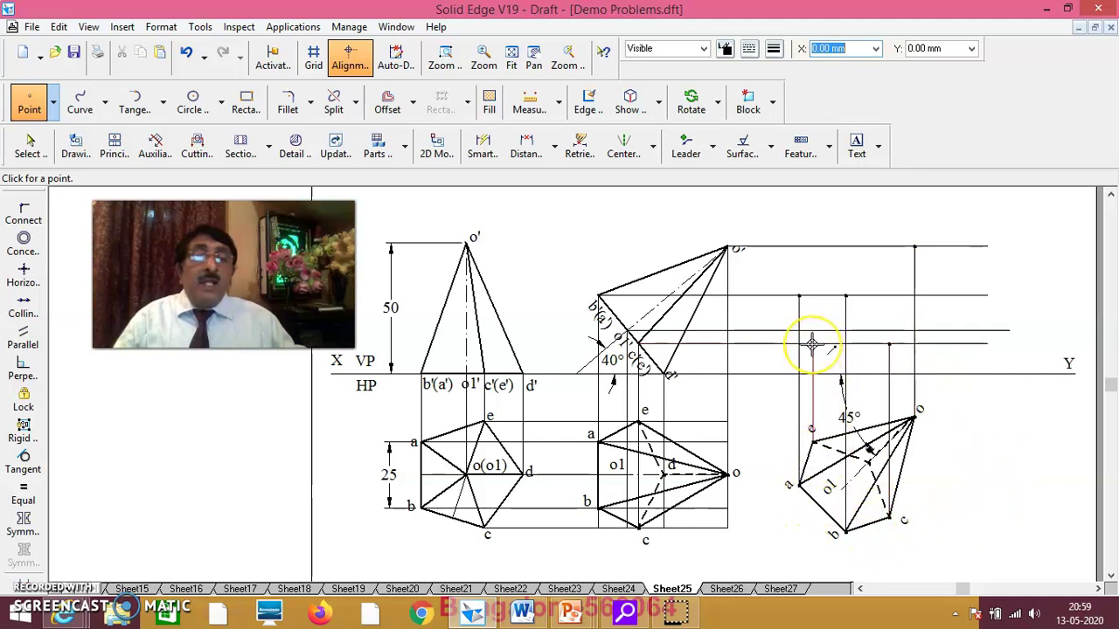
pyautogui.click(812, 345)
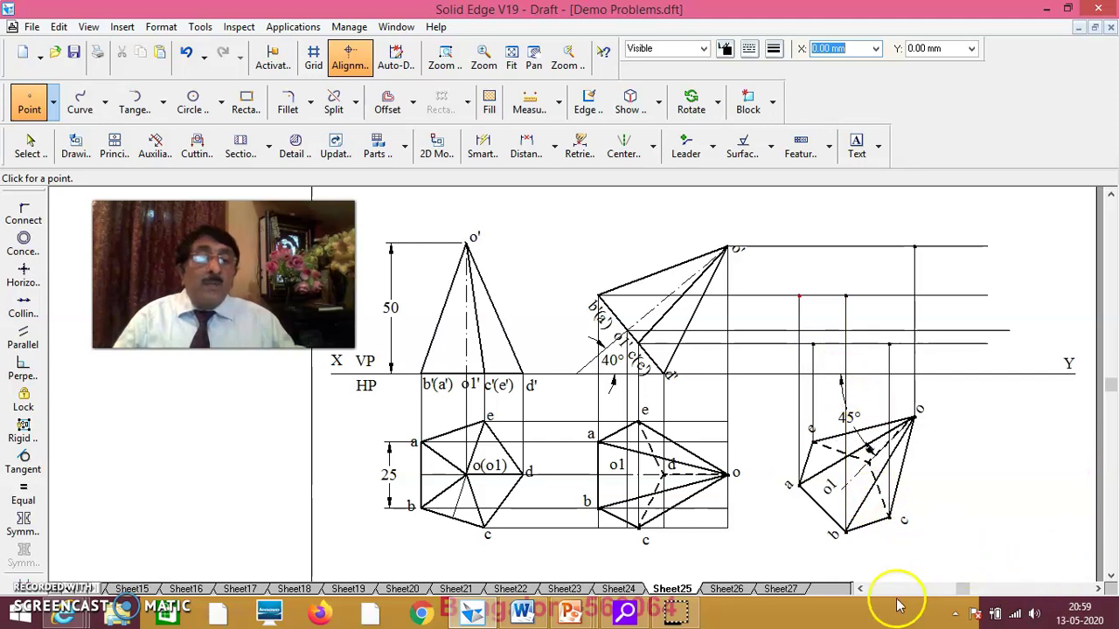
# - Draw a thin vertical projector line from corner d of the rotated top view up to the XY line
pyautogui.click(53, 104)
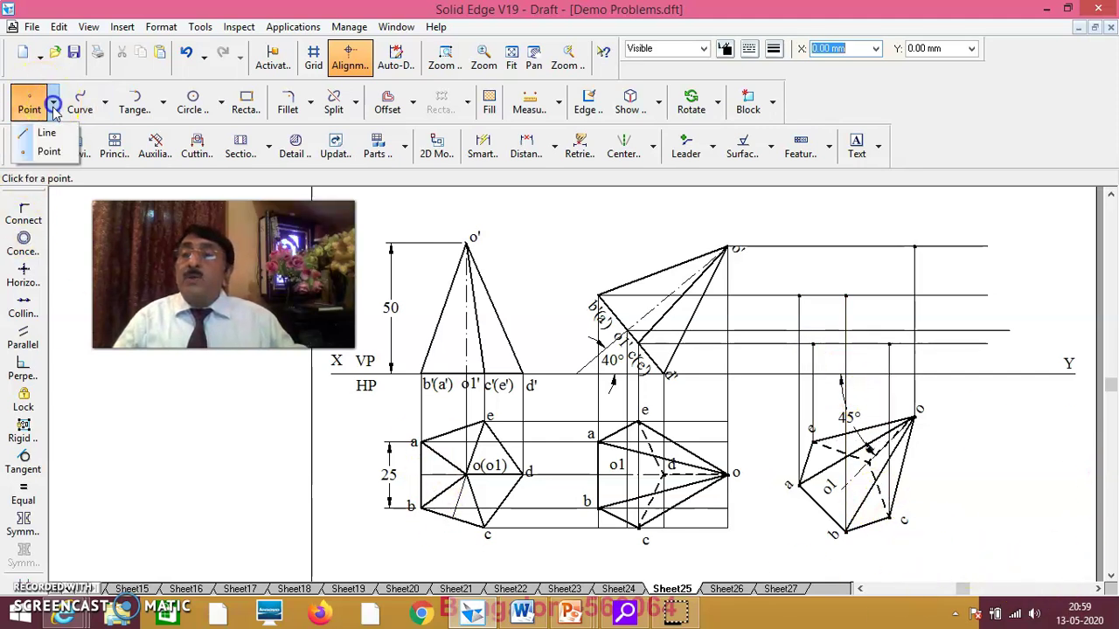
pyautogui.click(44, 133)
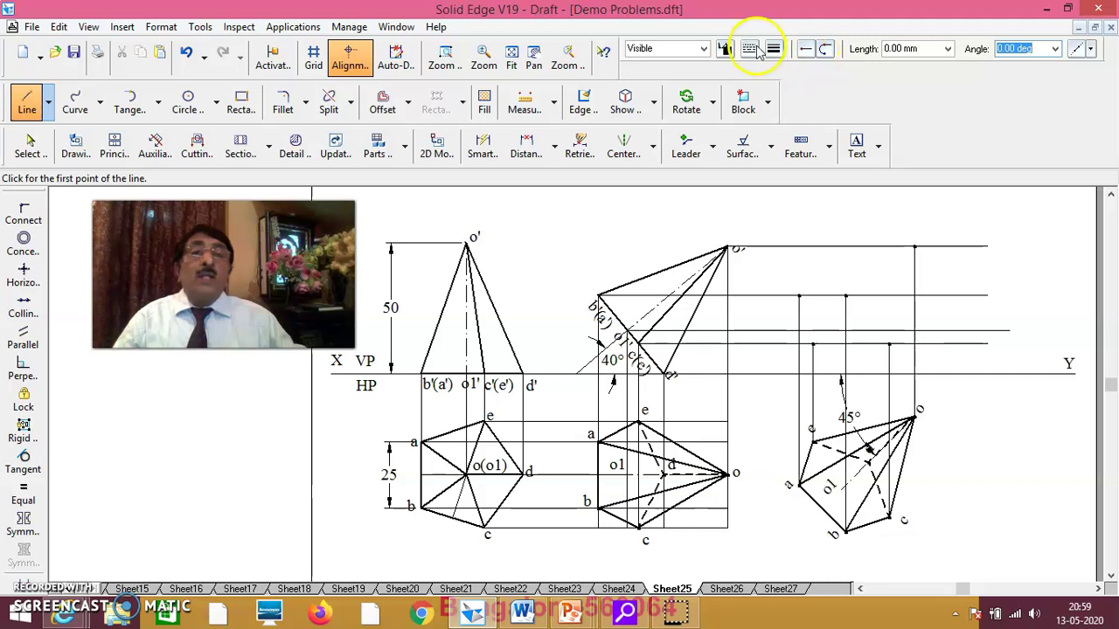
pyautogui.click(750, 48)
pyautogui.click(852, 87)
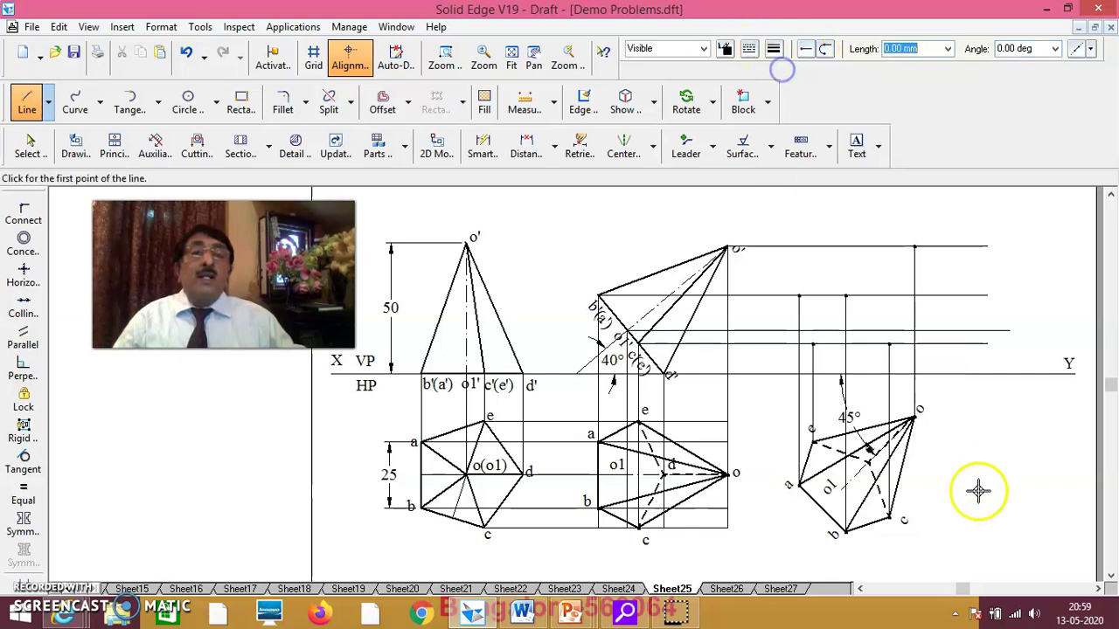
pyautogui.click(867, 458)
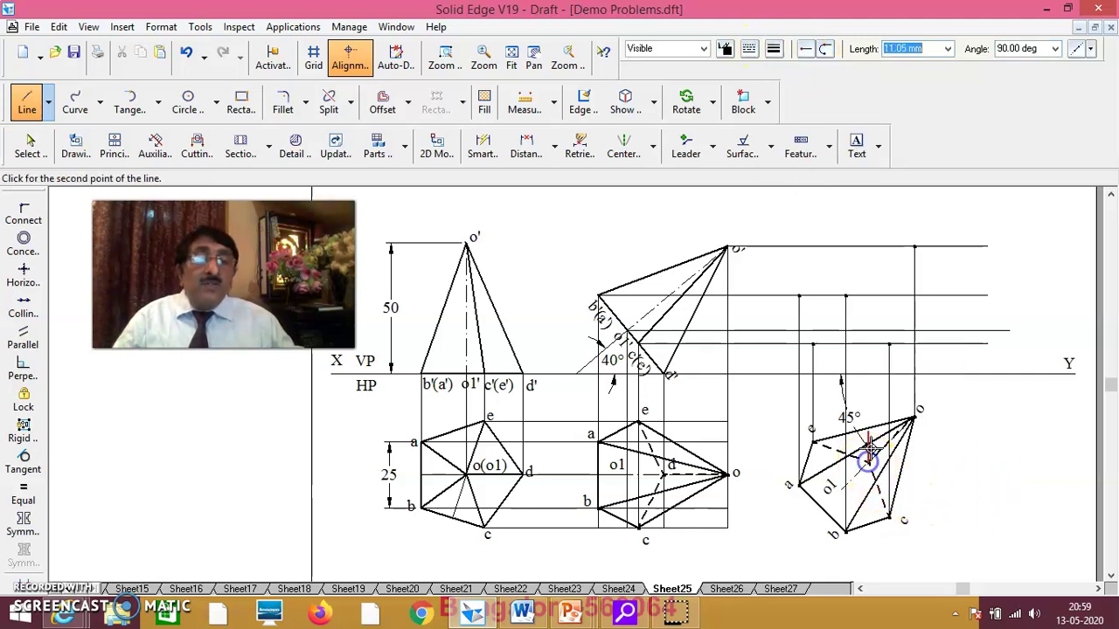
pyautogui.click(868, 374)
pyautogui.rightClick(1037, 400)
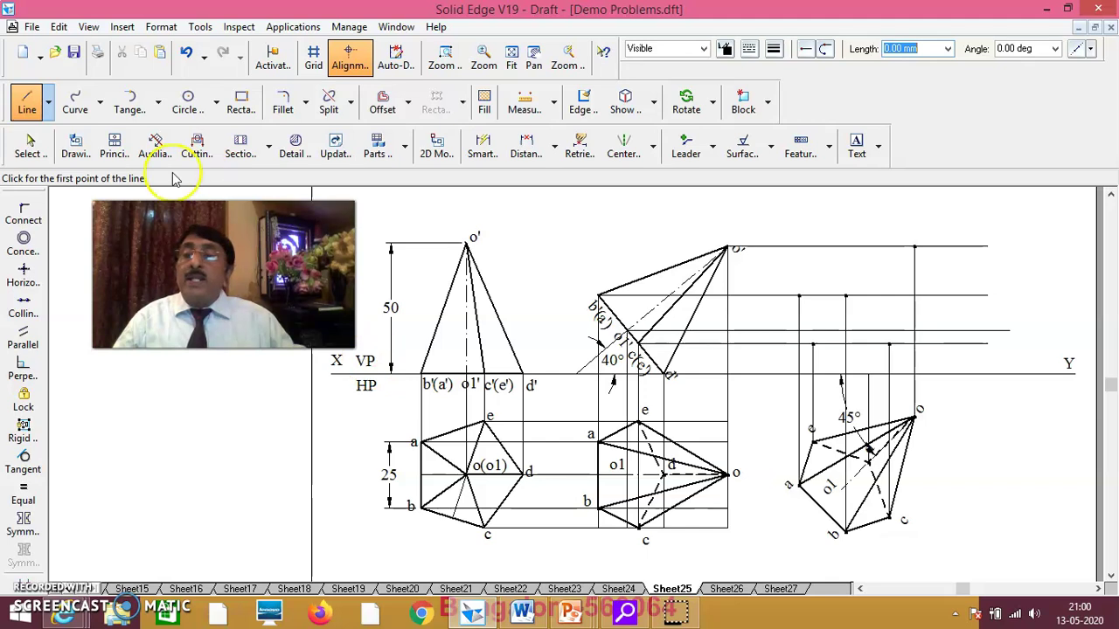
# - Place a 2.00 mm wide point where the projector from d meets the XY line
pyautogui.click(48, 102)
pyautogui.click(49, 152)
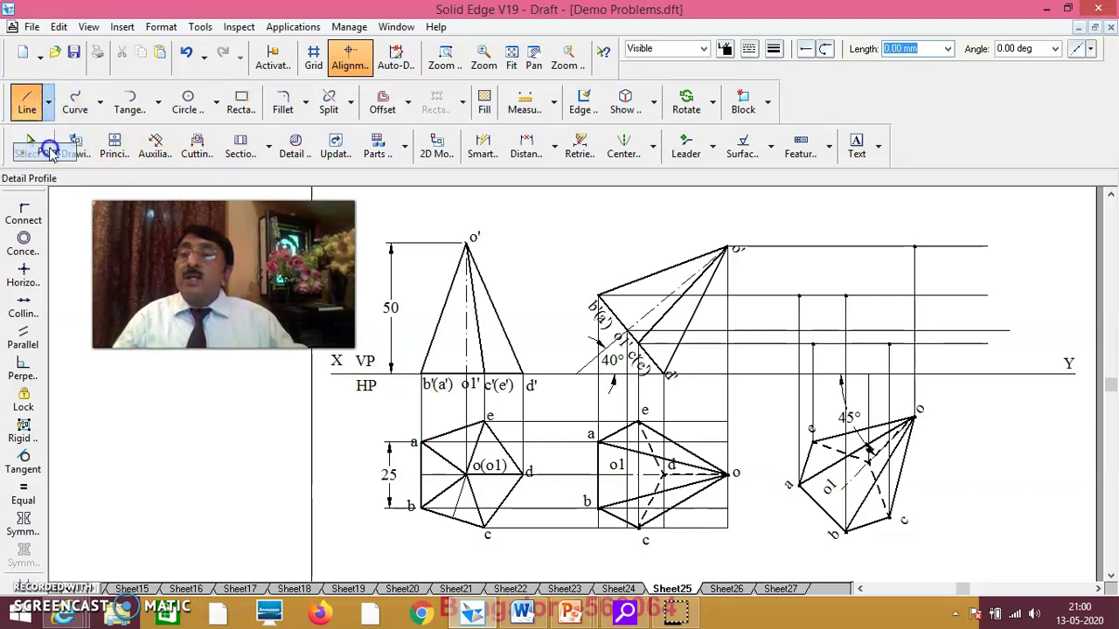
pyautogui.click(774, 50)
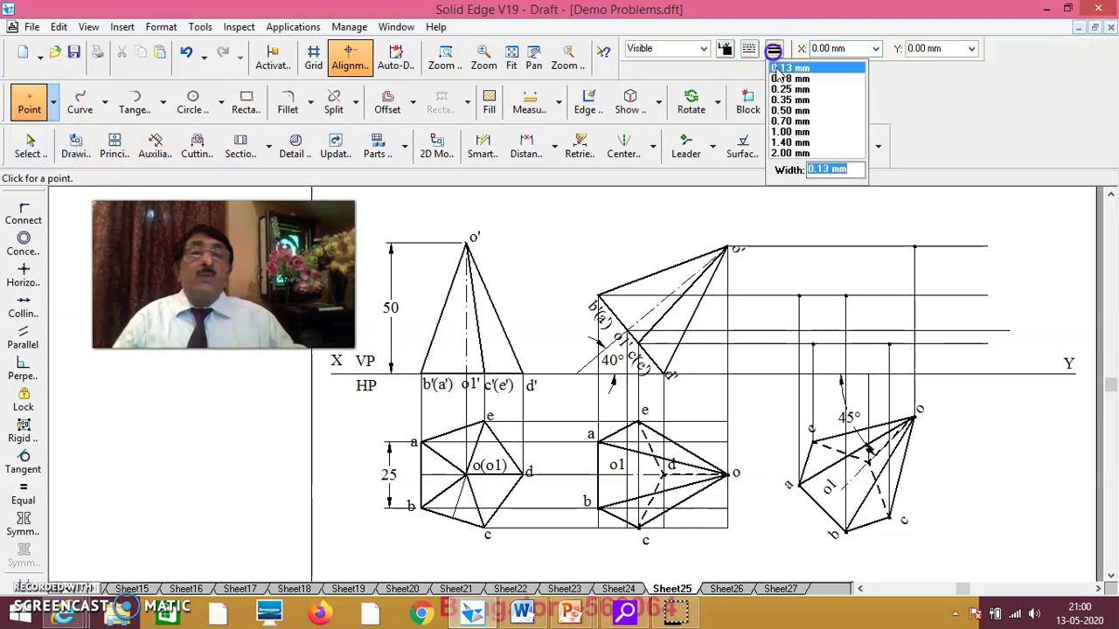
pyautogui.click(789, 153)
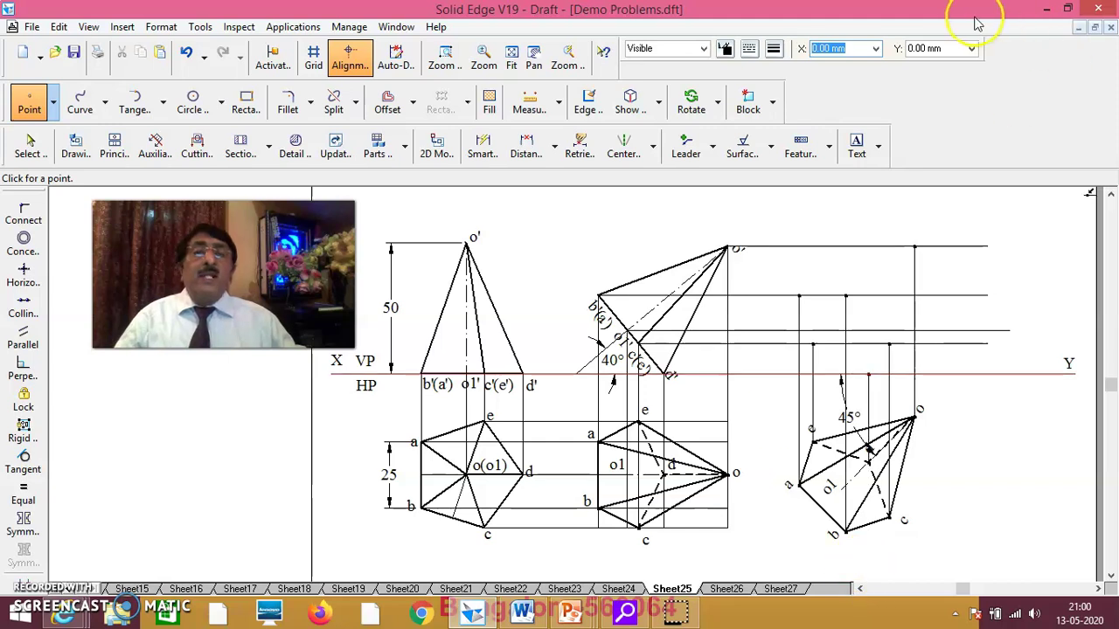
# - Add the text labels o', a', b', c', d', e' and o1' in the blank space around the rotated top view
pyautogui.click(858, 150)
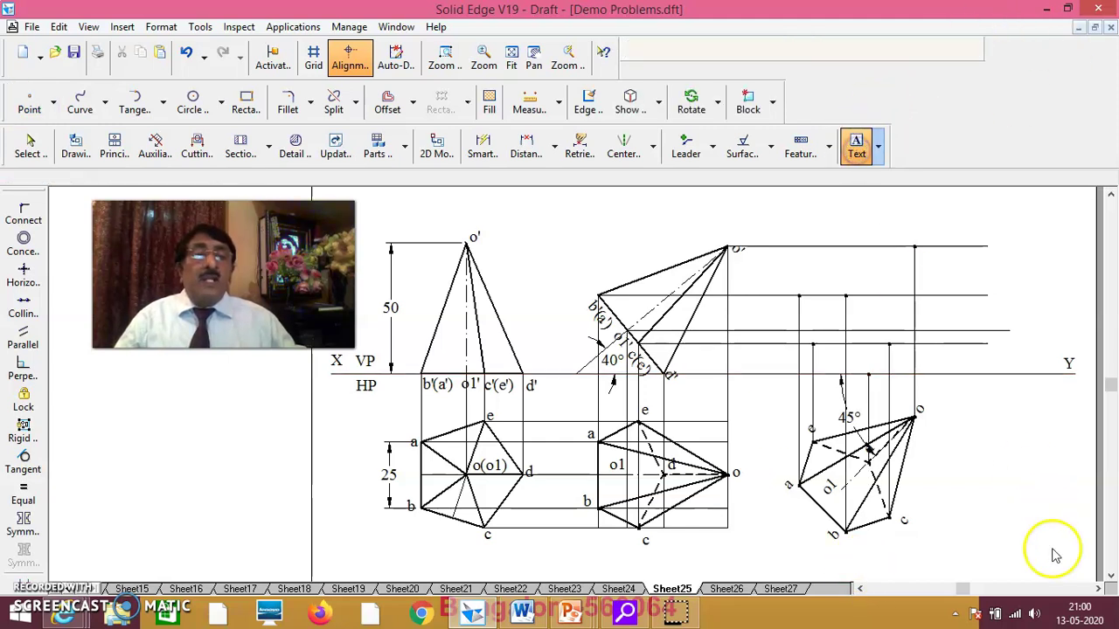
pyautogui.click(985, 516)
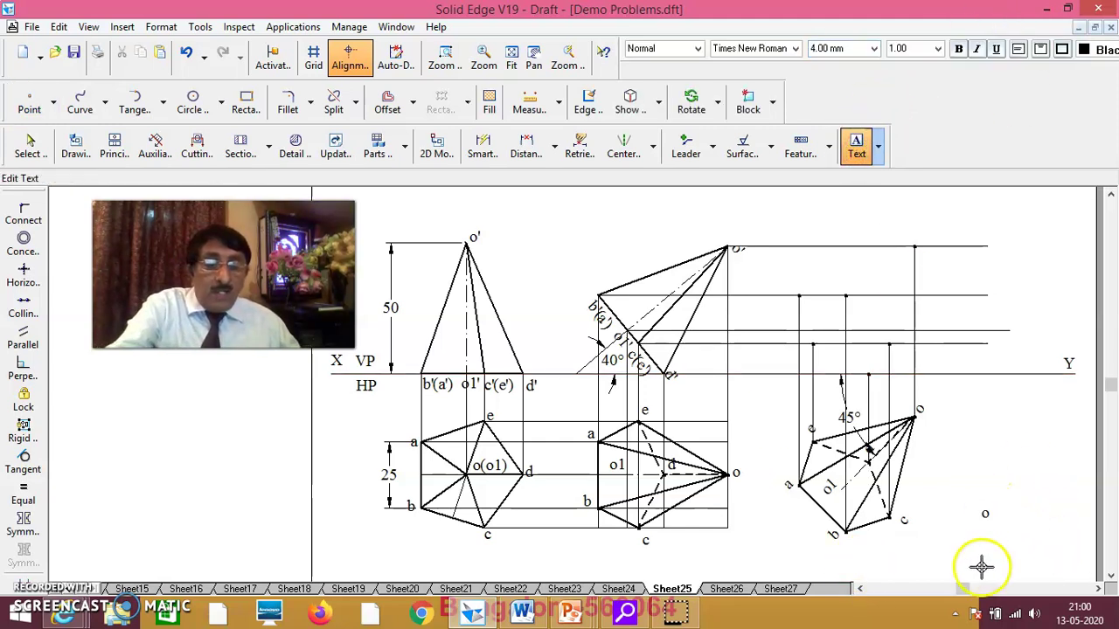
pyautogui.write("o'")
pyautogui.press('BackSpace')
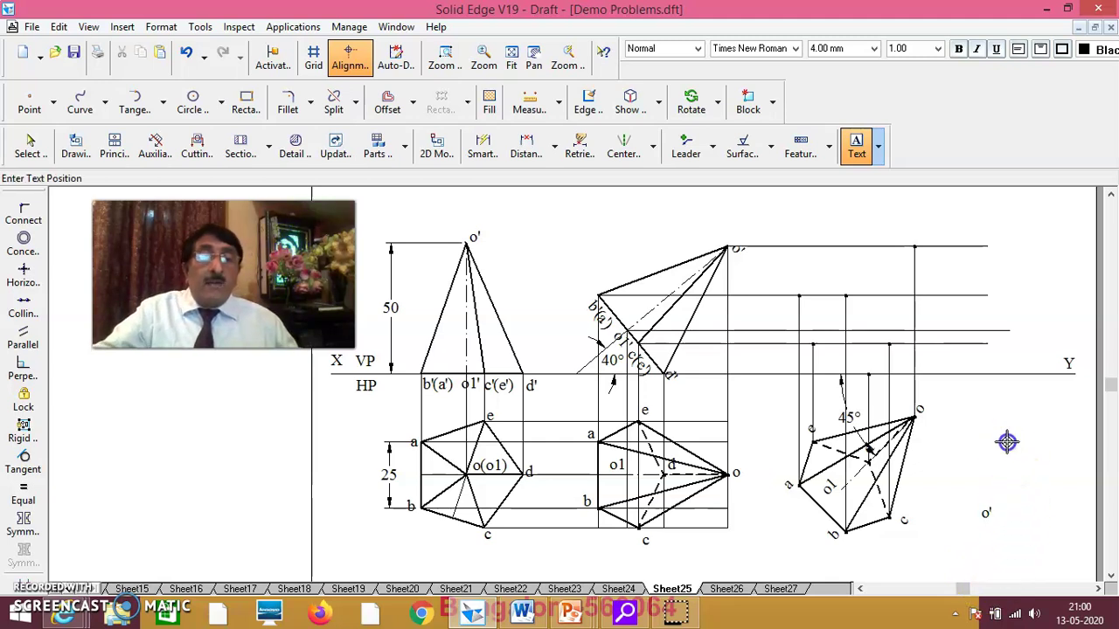
pyautogui.press('BackSpace')
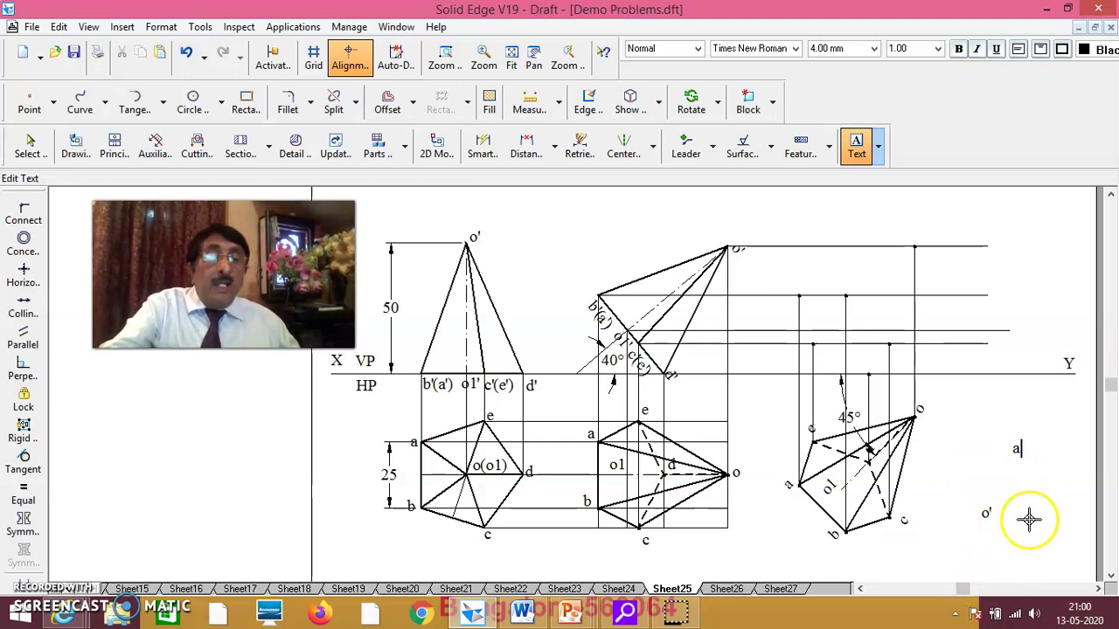
pyautogui.click(913, 561)
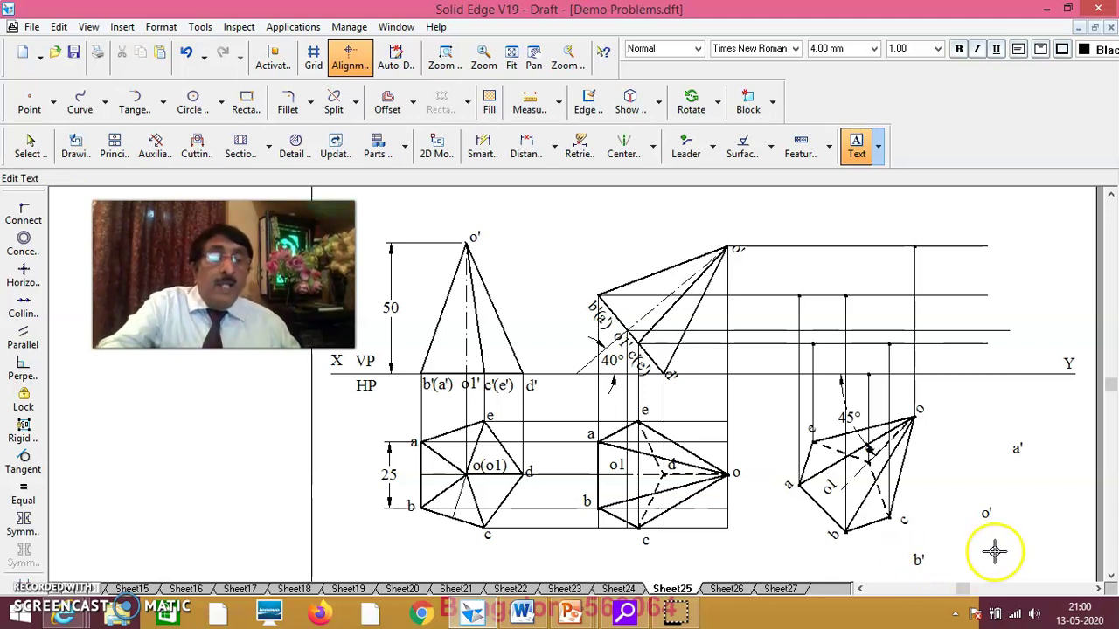
pyautogui.write("'")
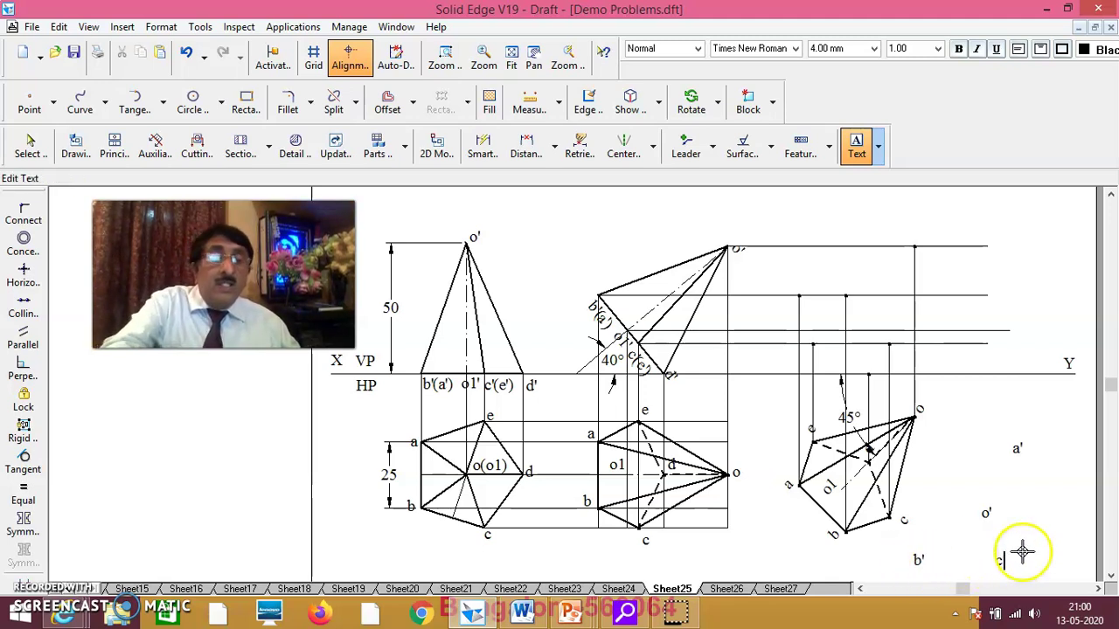
pyautogui.click(1053, 512)
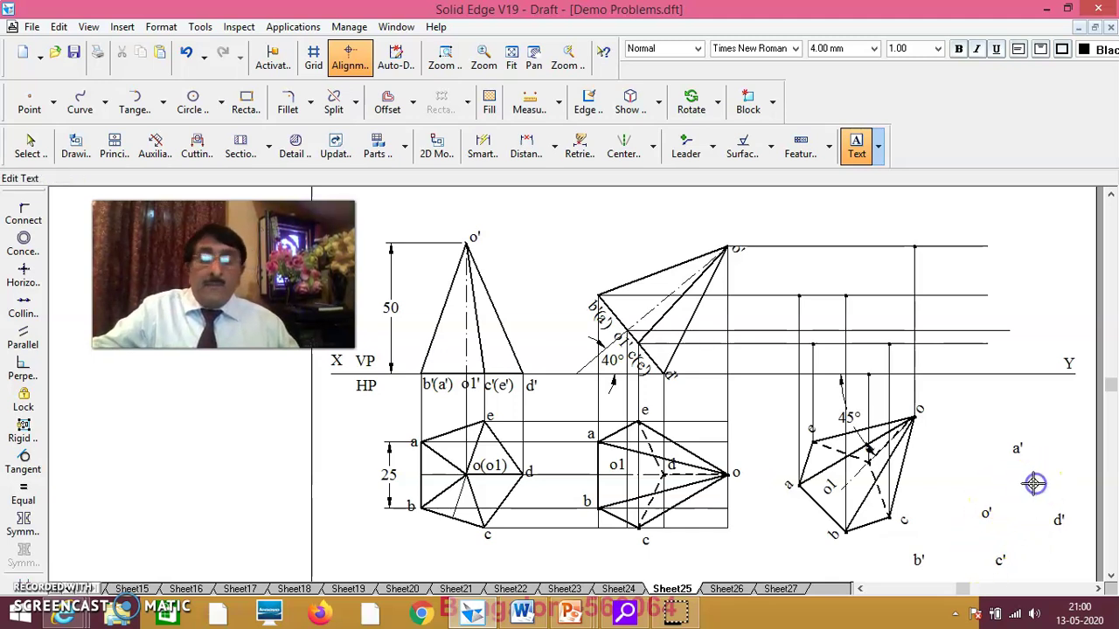
pyautogui.write("'")
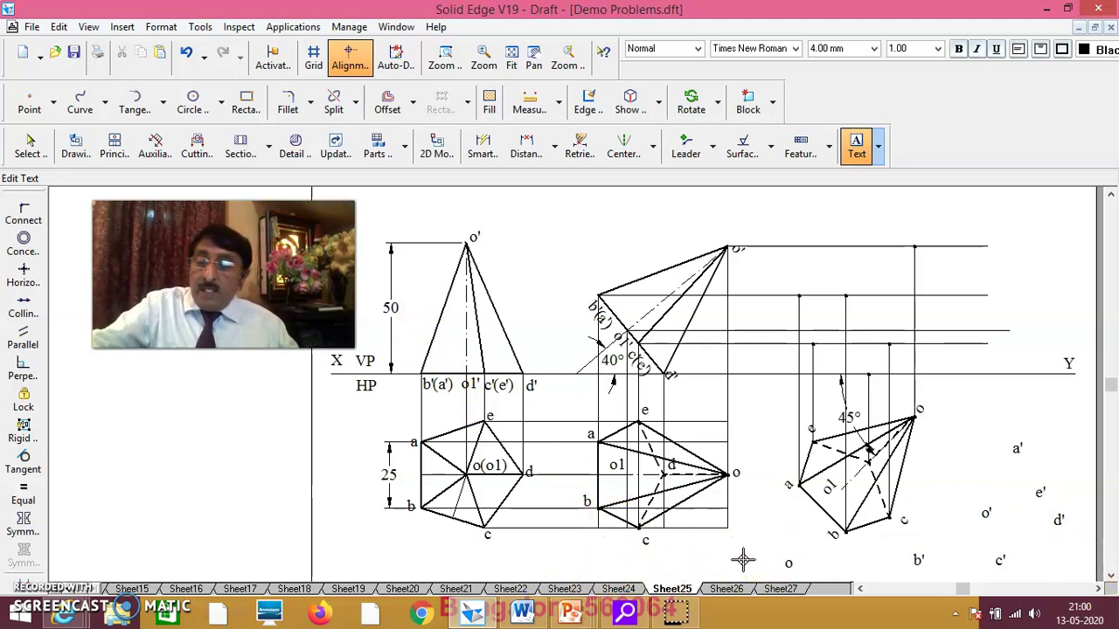
pyautogui.write("'")
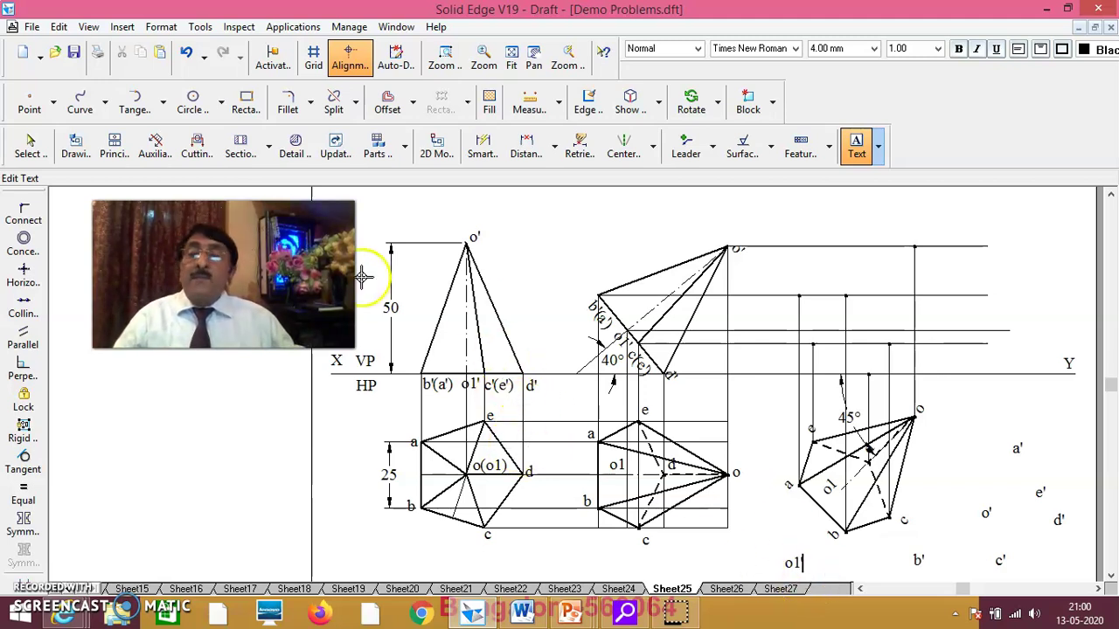
# - Move the labels o', a' and b' next to their corresponding points of the final front view
pyautogui.click(27, 149)
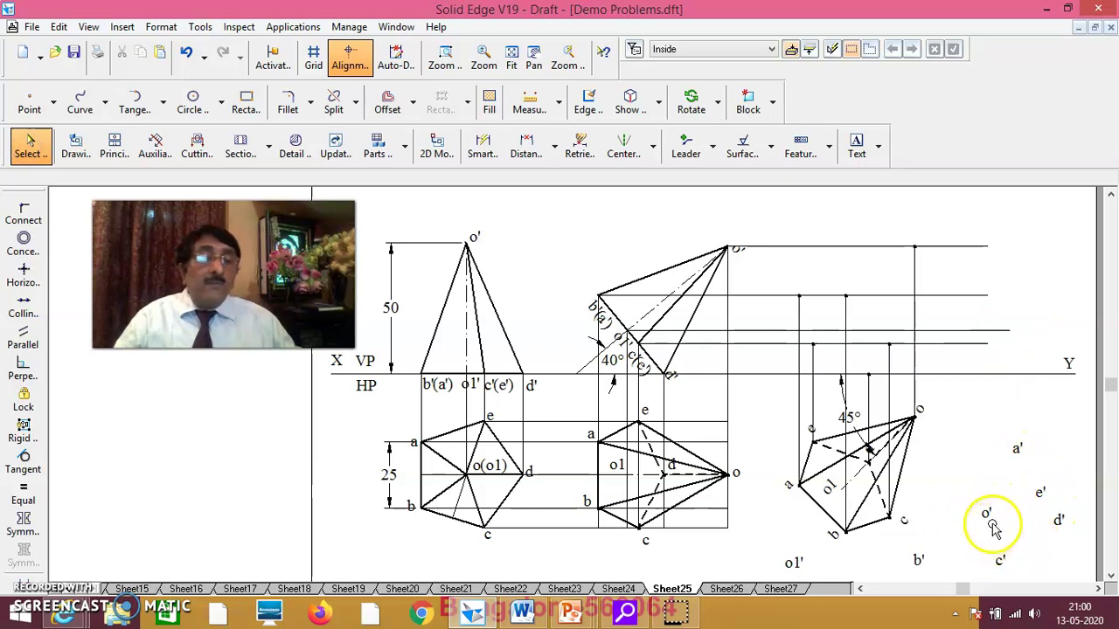
pyautogui.click(929, 234)
pyautogui.moveTo(929, 234); pyautogui.dragTo(923, 248)
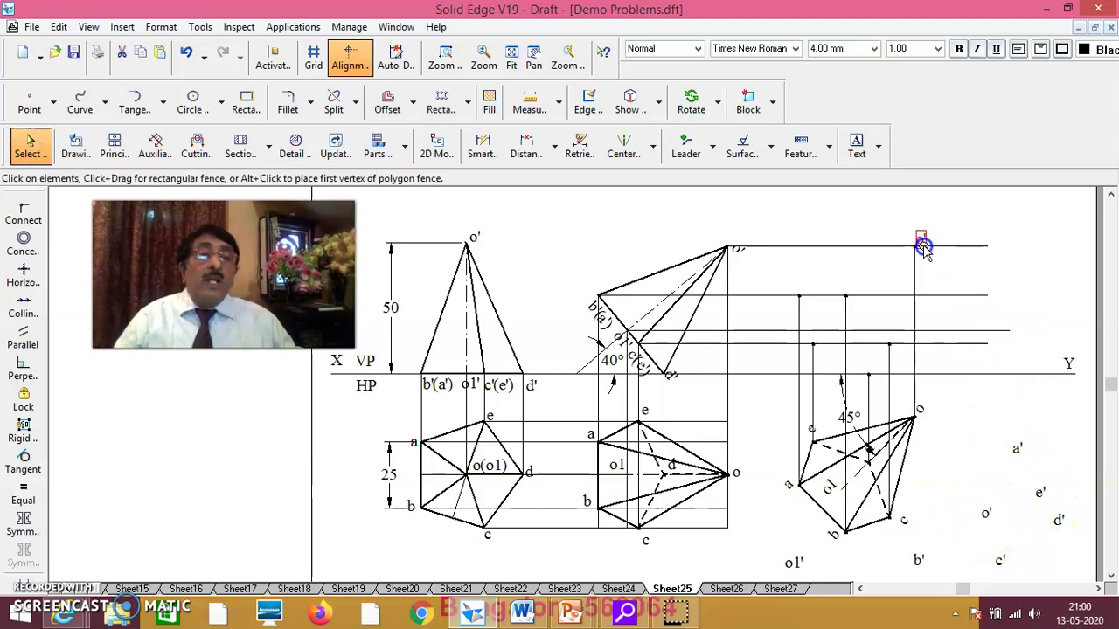
pyautogui.click(979, 274)
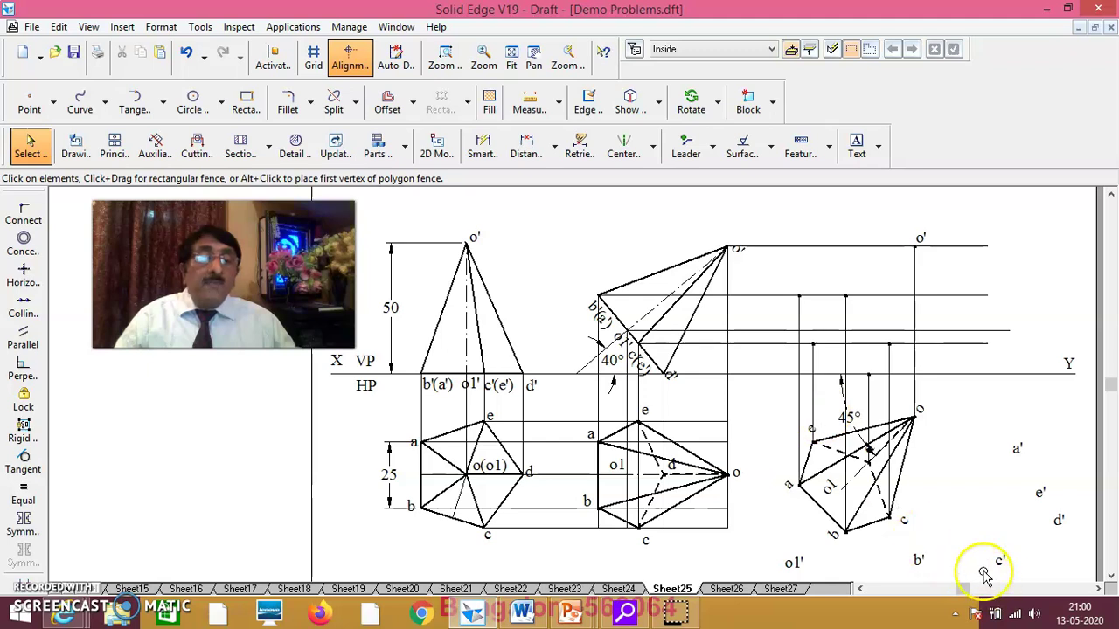
pyautogui.moveTo(1014, 460); pyautogui.dragTo(779, 291)
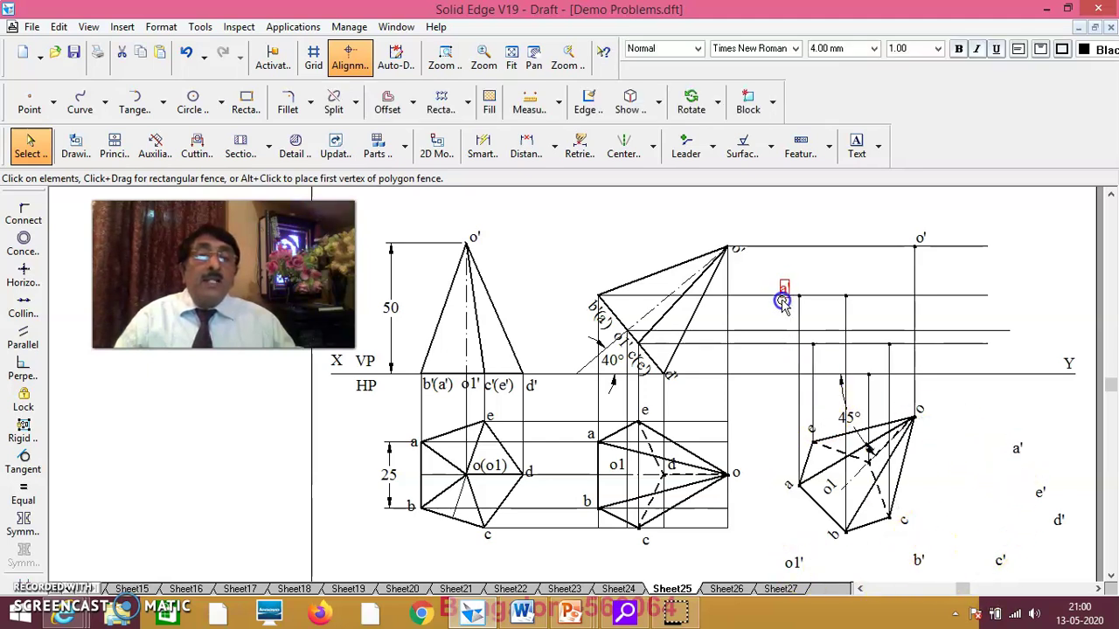
pyautogui.moveTo(783, 302); pyautogui.dragTo(783, 301)
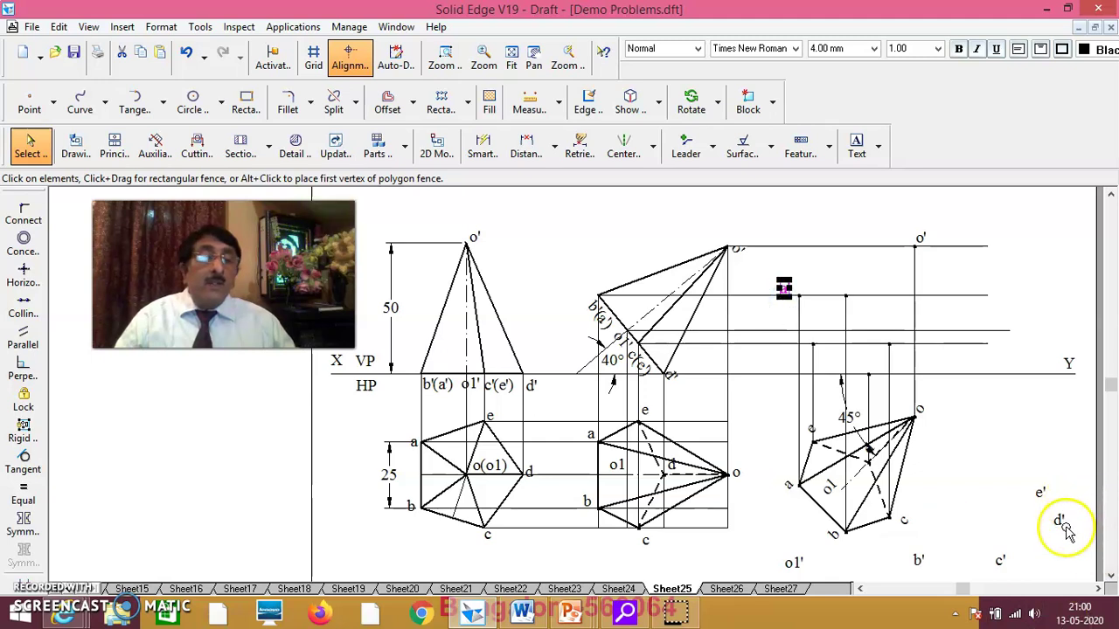
pyautogui.moveTo(923, 570); pyautogui.dragTo(874, 305)
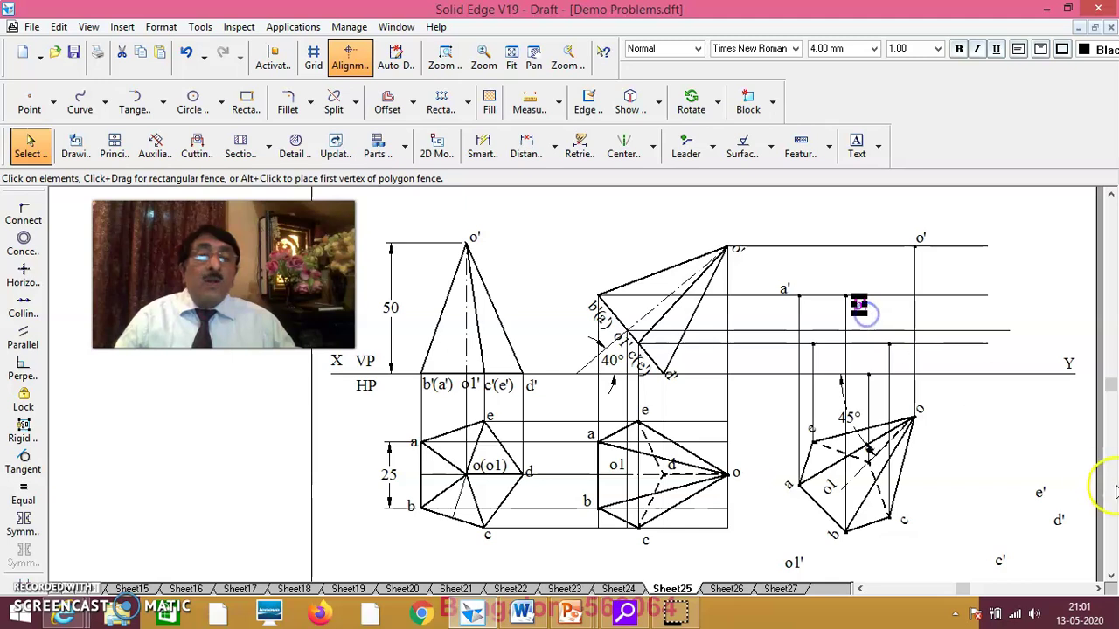
# - Move the labels c', d' and e' next to their front-view points, and set o1' aside in the blank space beside the rotated top view
pyautogui.click(1002, 564)
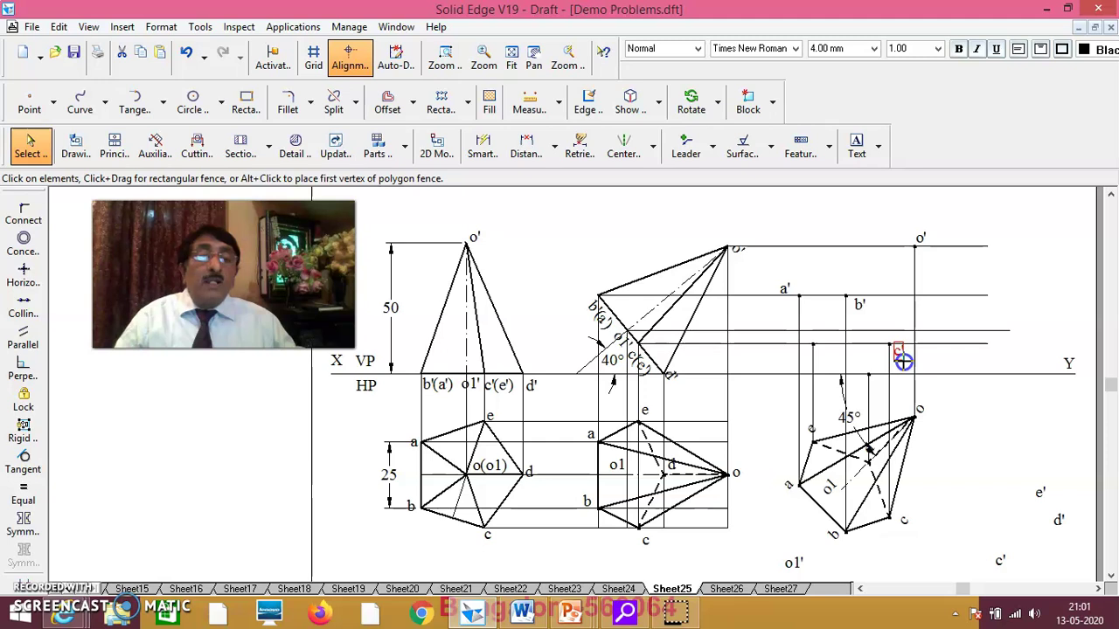
pyautogui.click(1056, 594)
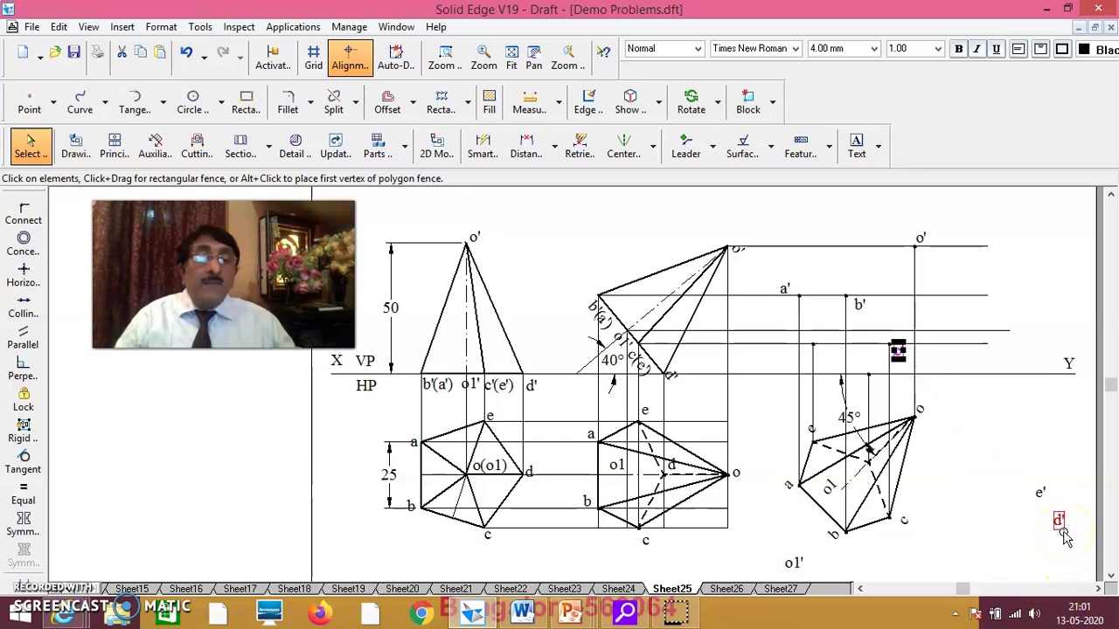
pyautogui.moveTo(1065, 536)
pyautogui.mouseDown()
pyautogui.moveTo(891, 417)
pyautogui.moveTo(879, 396)
pyautogui.mouseUp()
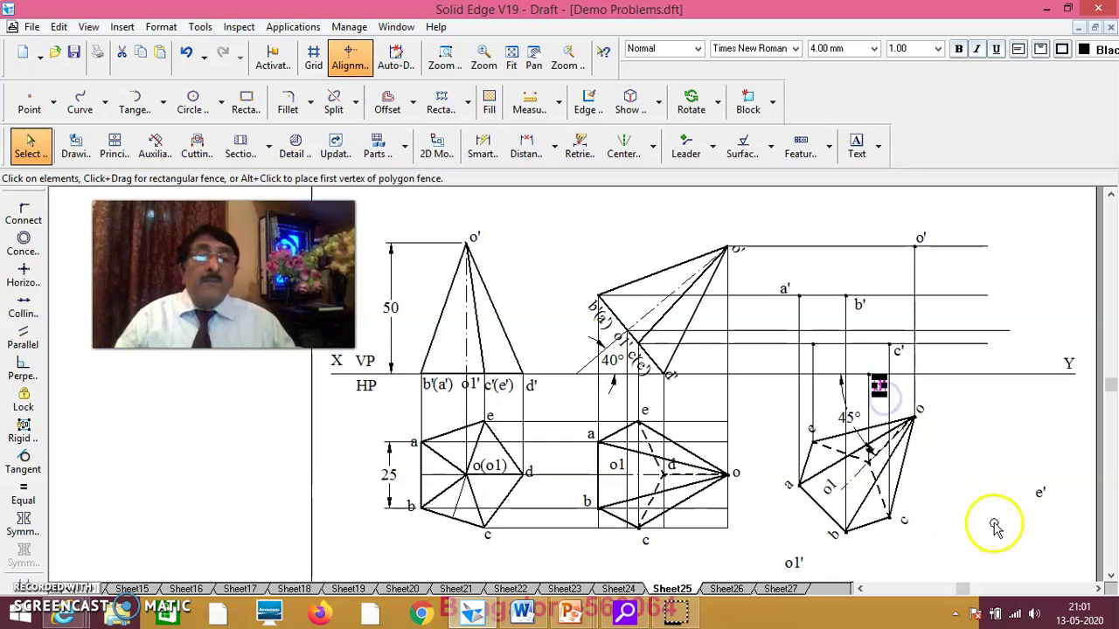
pyautogui.moveTo(808, 370); pyautogui.dragTo(806, 368)
pyautogui.click(1032, 446)
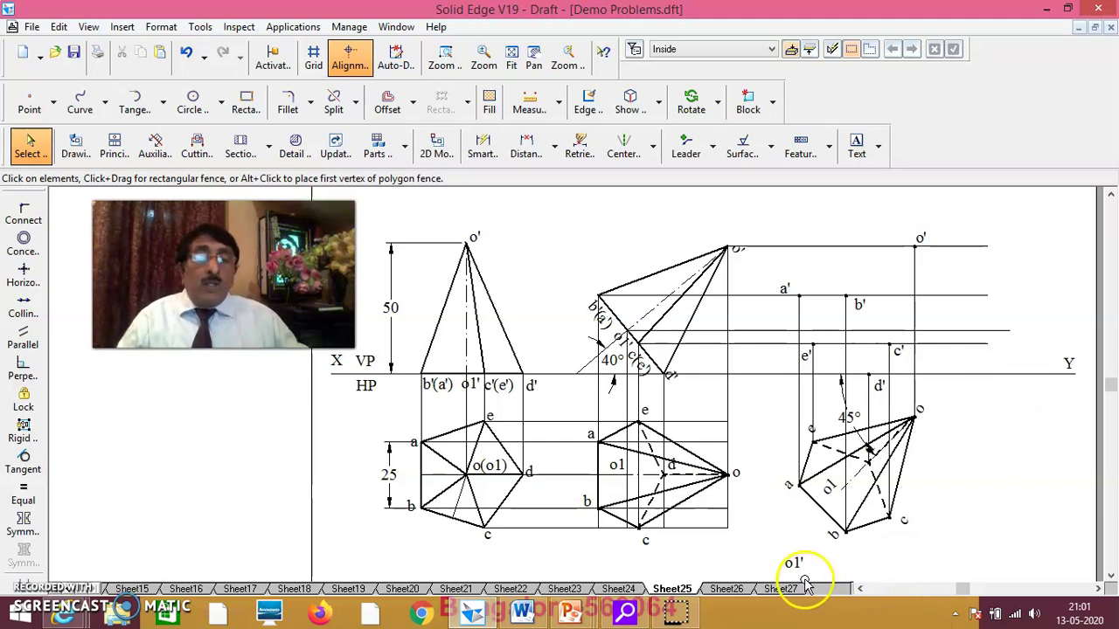
pyautogui.moveTo(797, 577); pyautogui.dragTo(1039, 516)
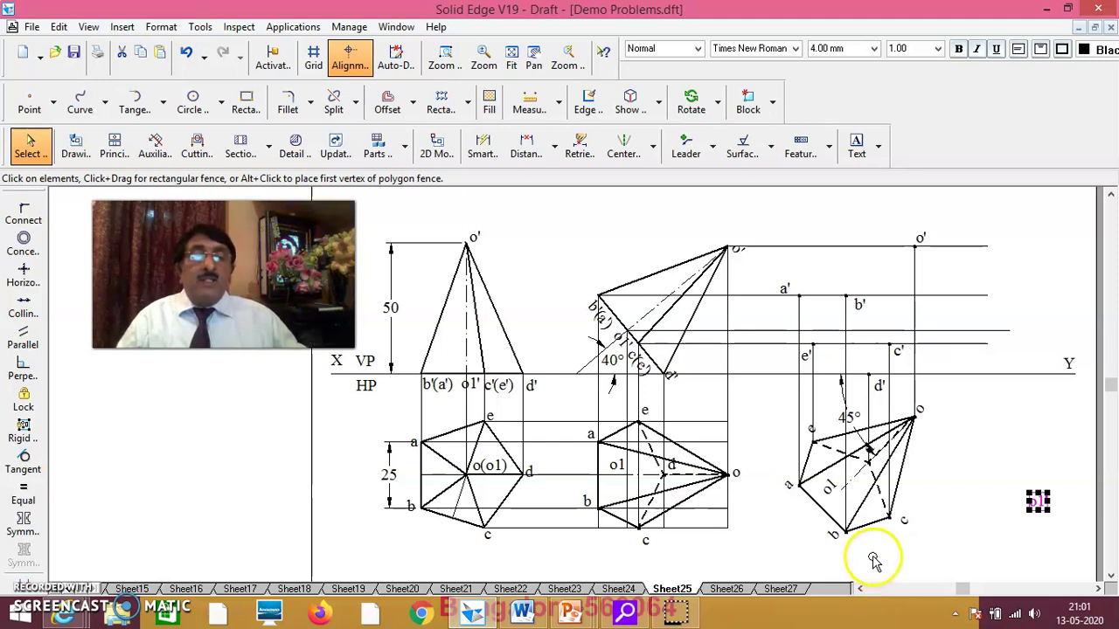
# - Draw the final front view's outline with 0.50 mm wide visible lines through o', a', e', d', c' and back to o'
pyautogui.click(55, 107)
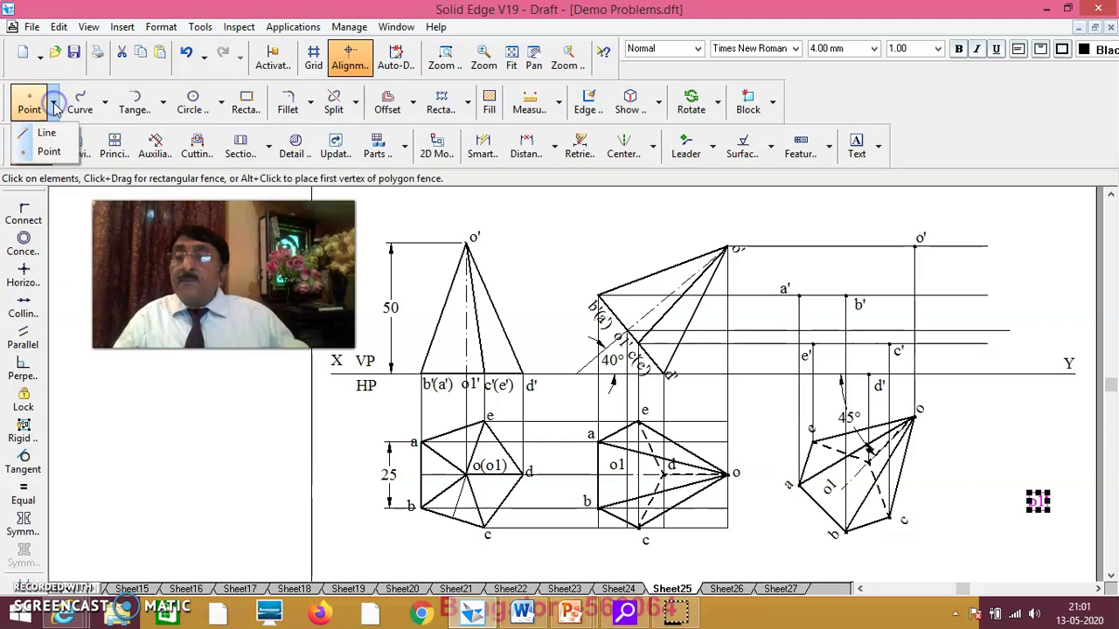
pyautogui.click(46, 137)
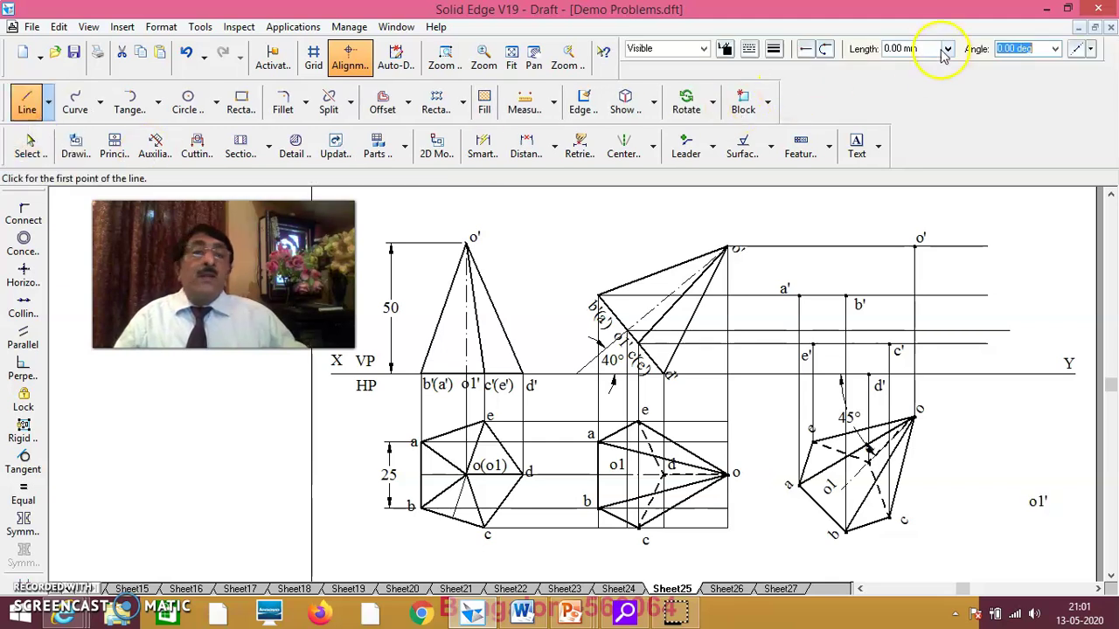
pyautogui.click(775, 52)
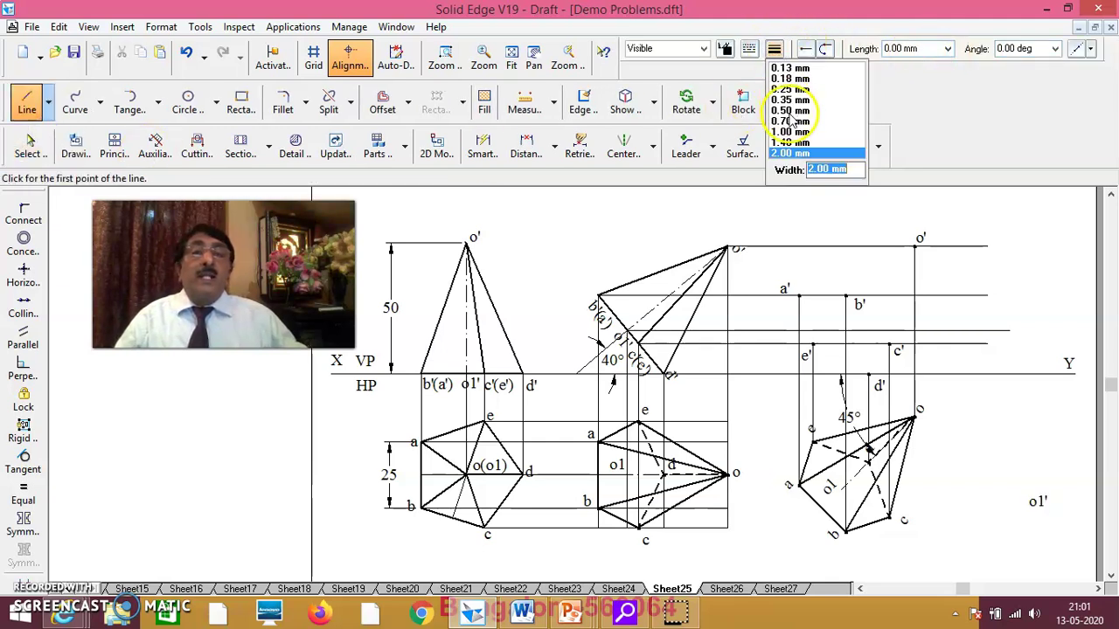
pyautogui.click(789, 112)
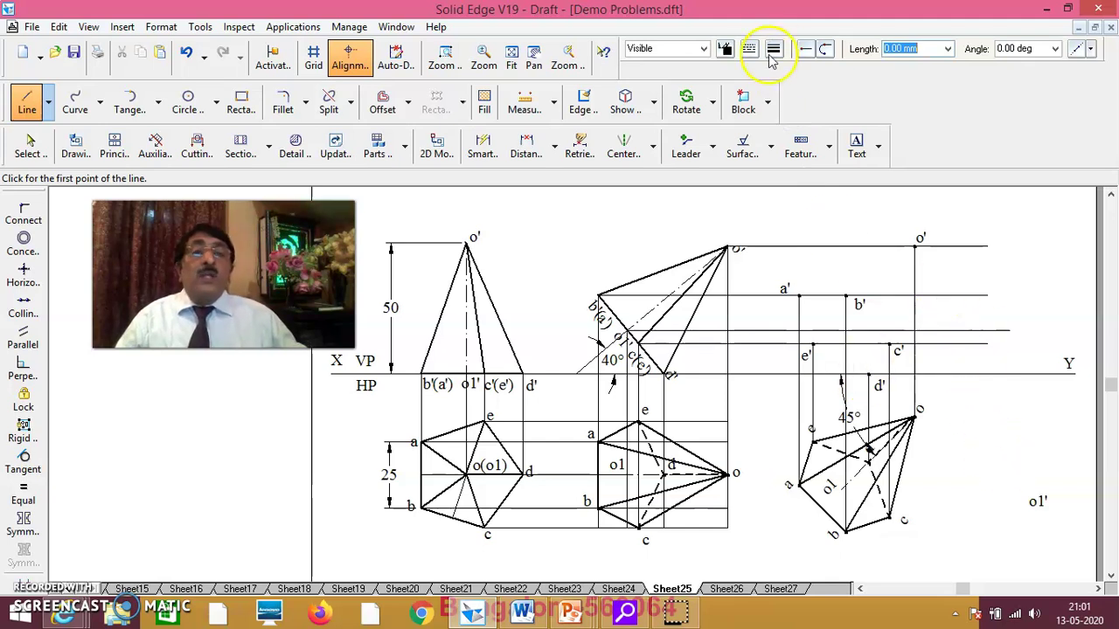
pyautogui.click(445, 60)
pyautogui.moveTo(769, 379); pyautogui.dragTo(964, 399)
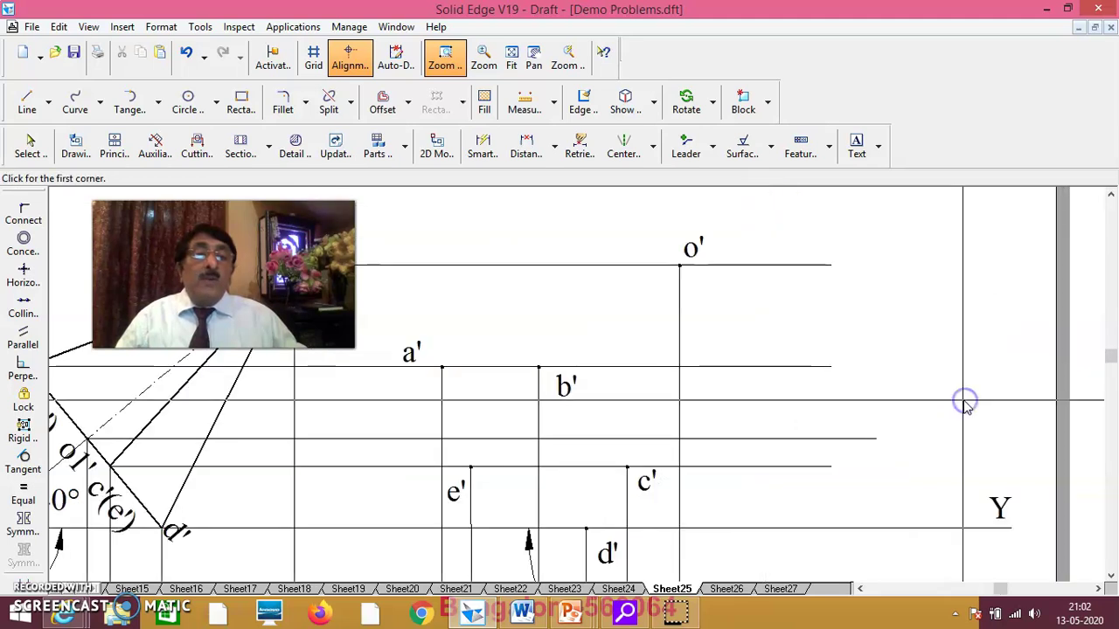
pyautogui.rightClick(804, 305)
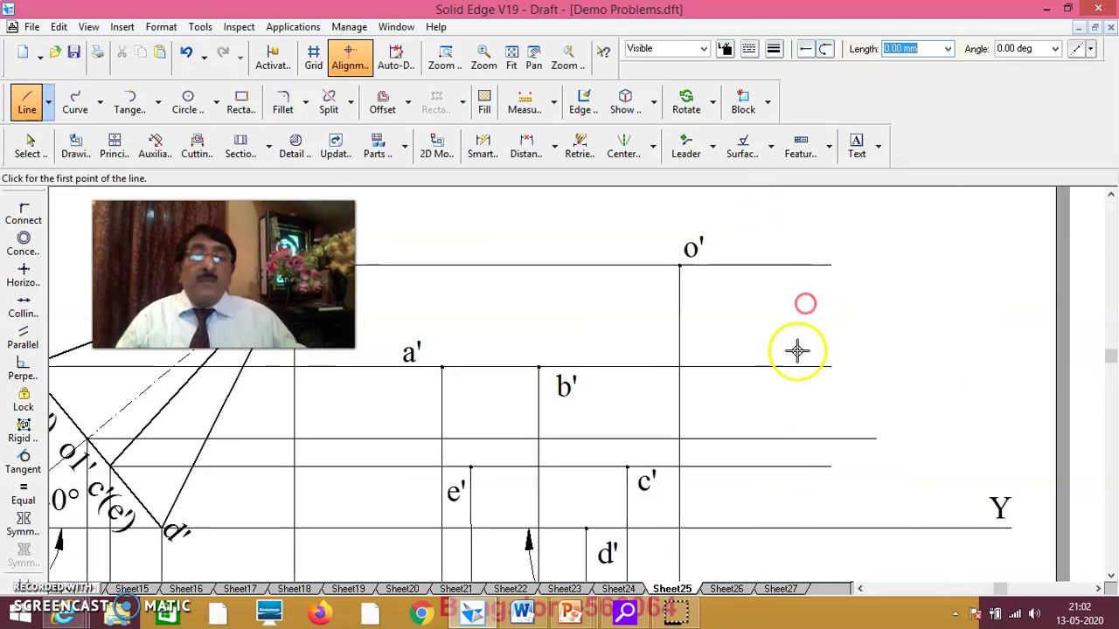
pyautogui.click(679, 265)
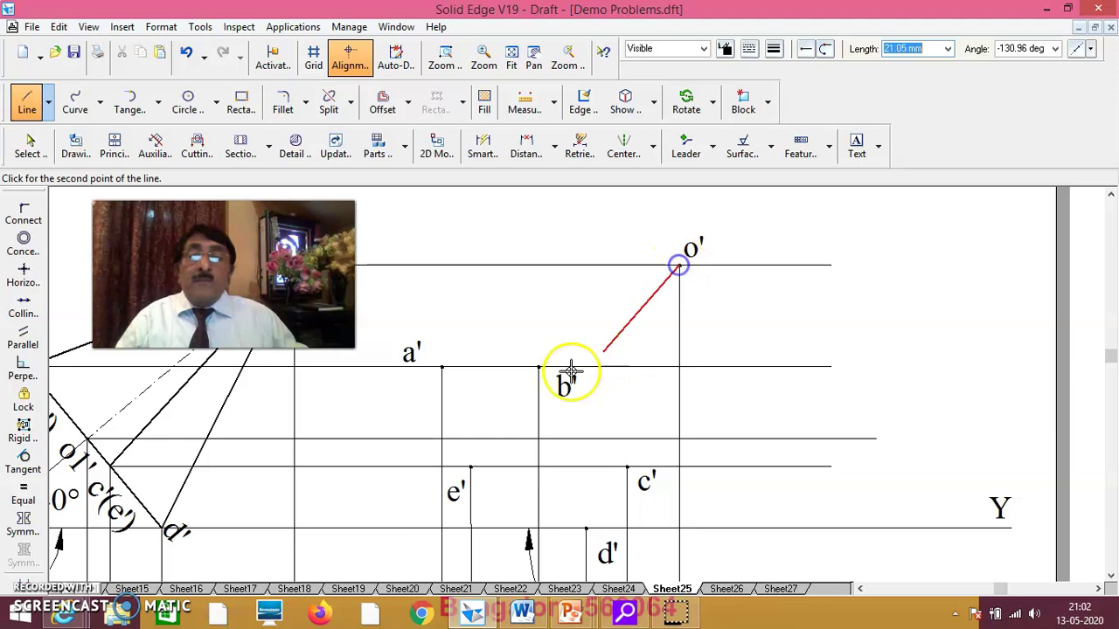
pyautogui.click(442, 368)
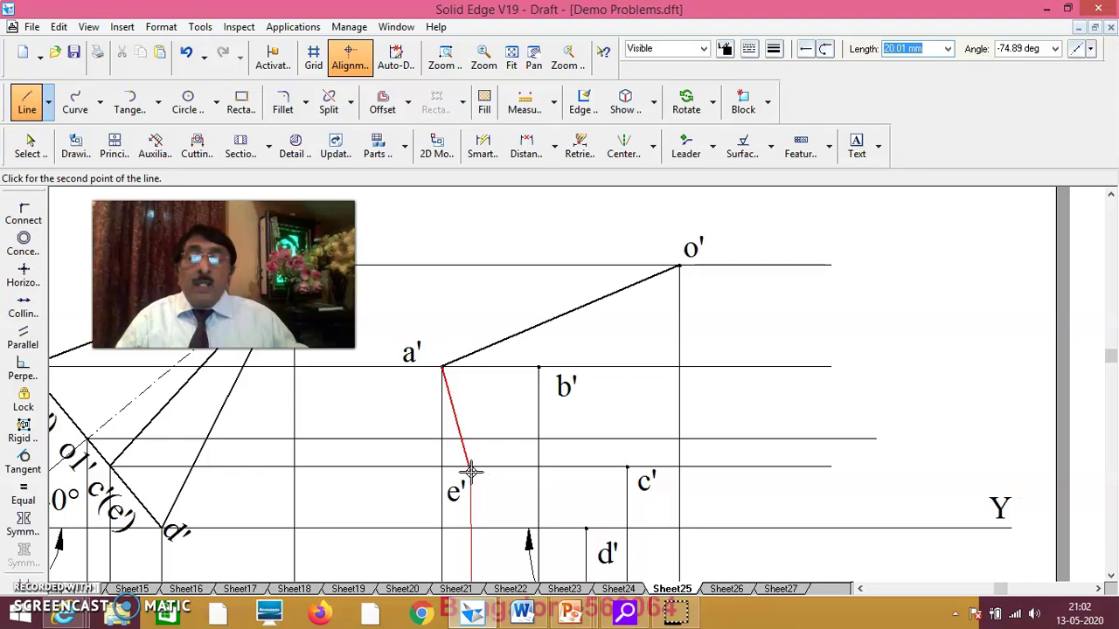
pyautogui.click(469, 470)
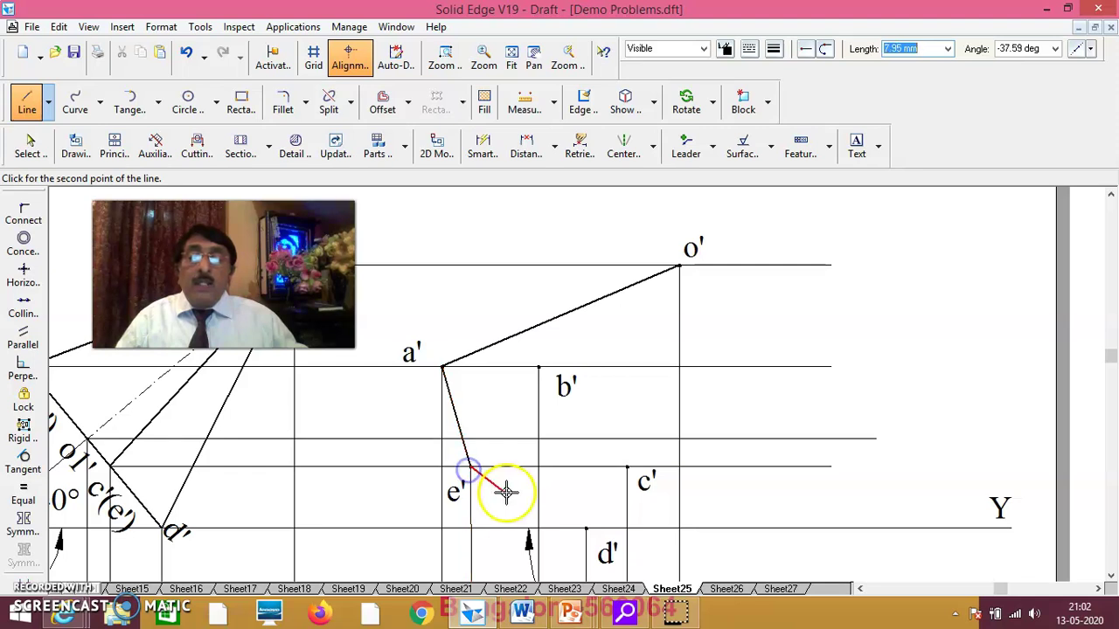
pyautogui.click(586, 528)
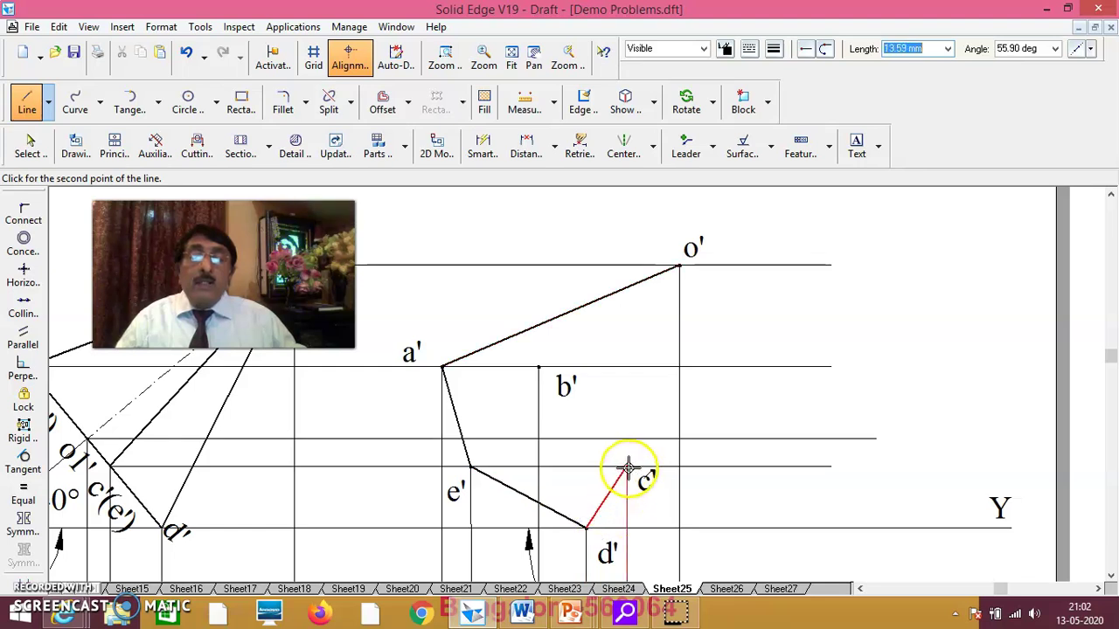
pyautogui.click(628, 468)
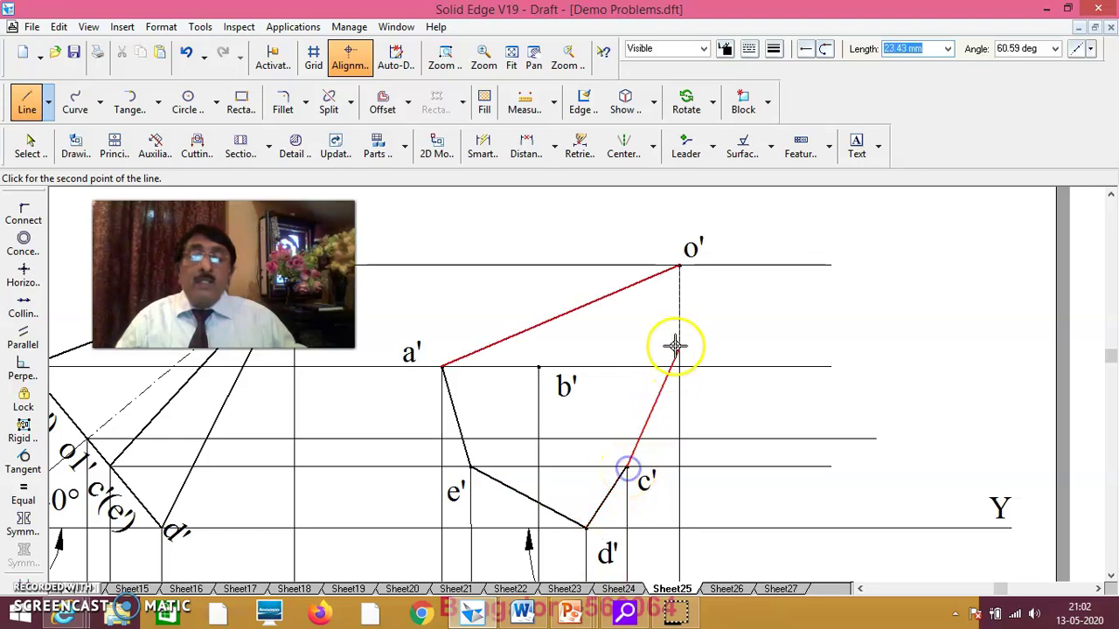
pyautogui.click(680, 266)
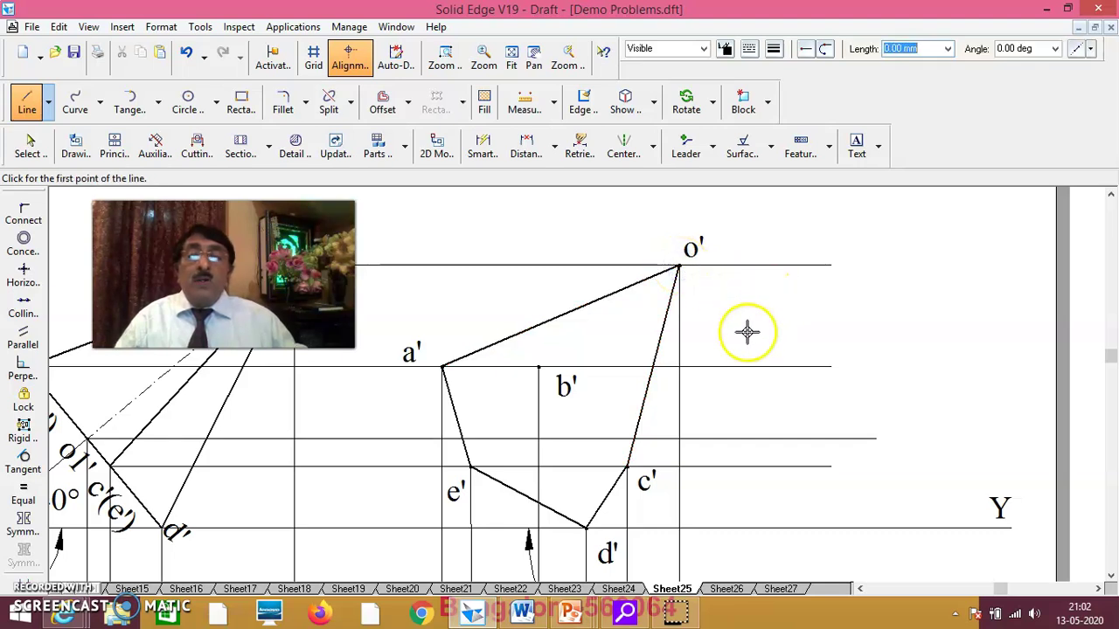
# - Draw the visible base edges a'b' and b'c' of the final front view with 0.50 mm wide lines
pyautogui.click(513, 59)
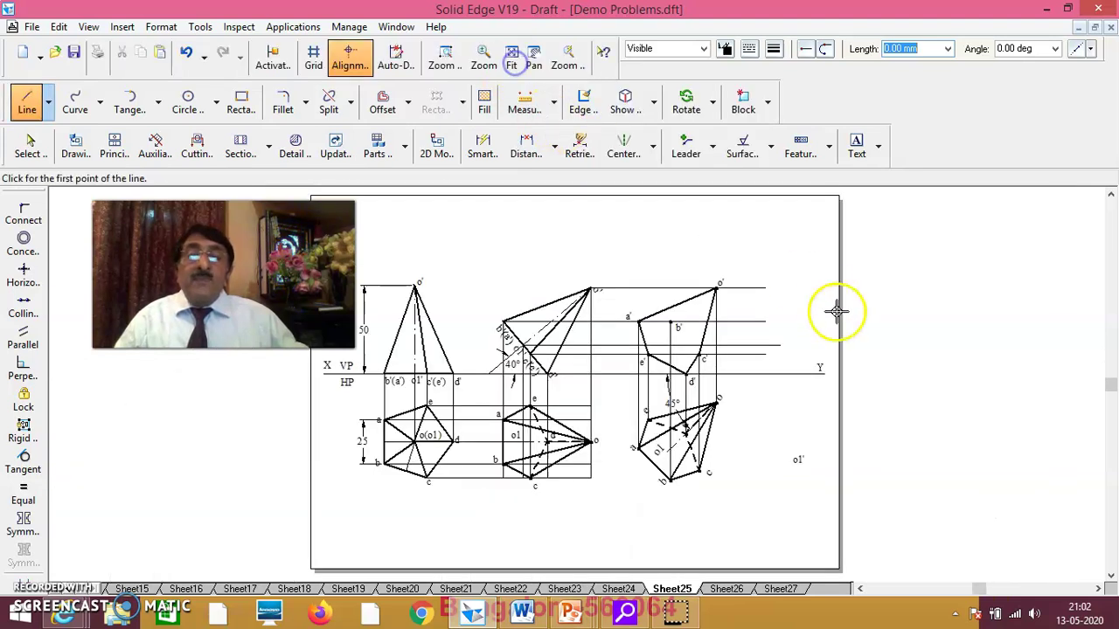
pyautogui.click(920, 341)
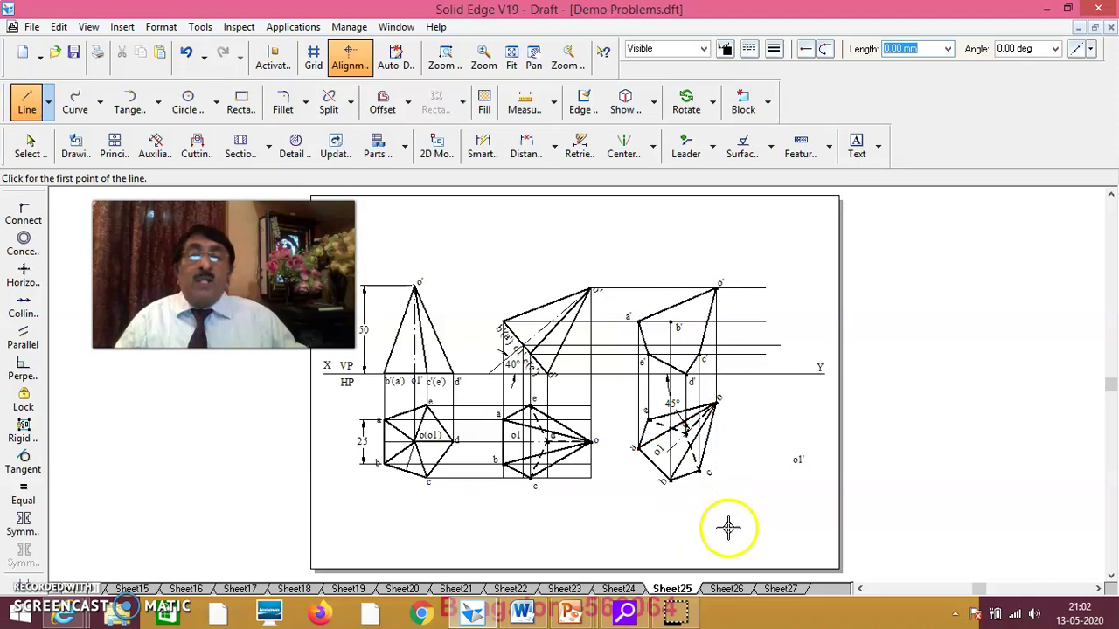
pyautogui.click(446, 67)
pyautogui.moveTo(617, 243); pyautogui.dragTo(616, 422)
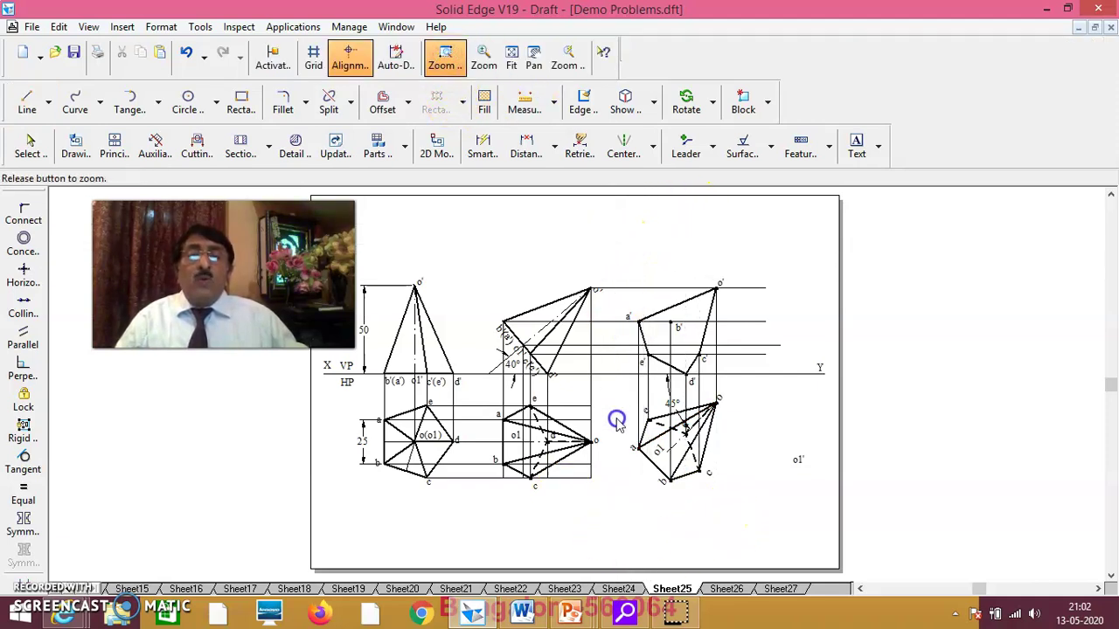
pyautogui.moveTo(645, 546); pyautogui.dragTo(762, 540)
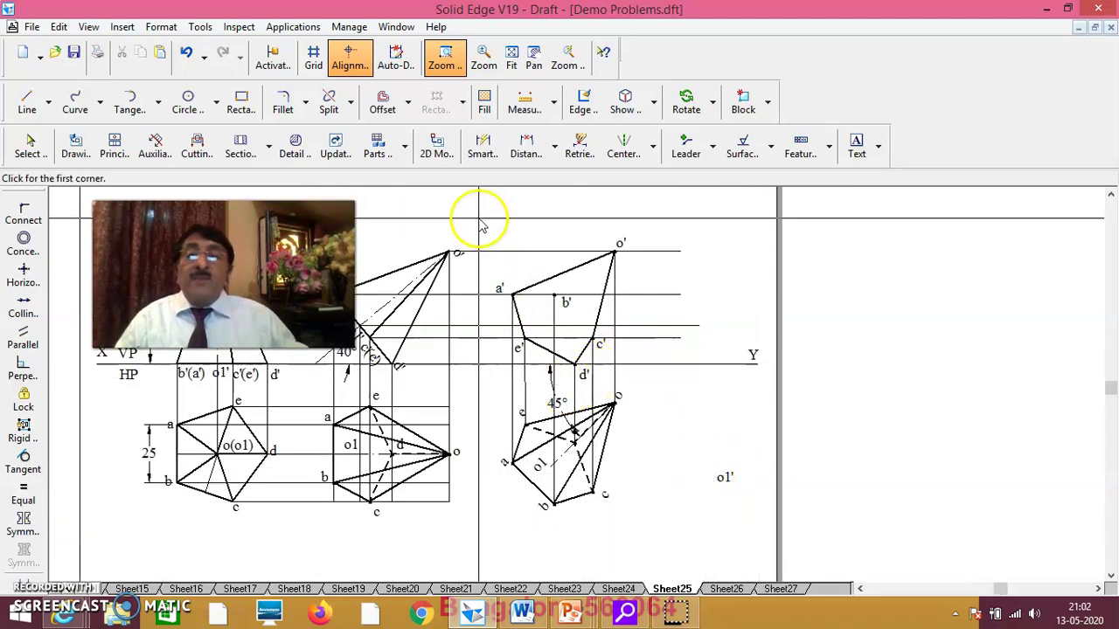
pyautogui.moveTo(480, 215); pyautogui.dragTo(676, 552)
pyautogui.press('Escape')
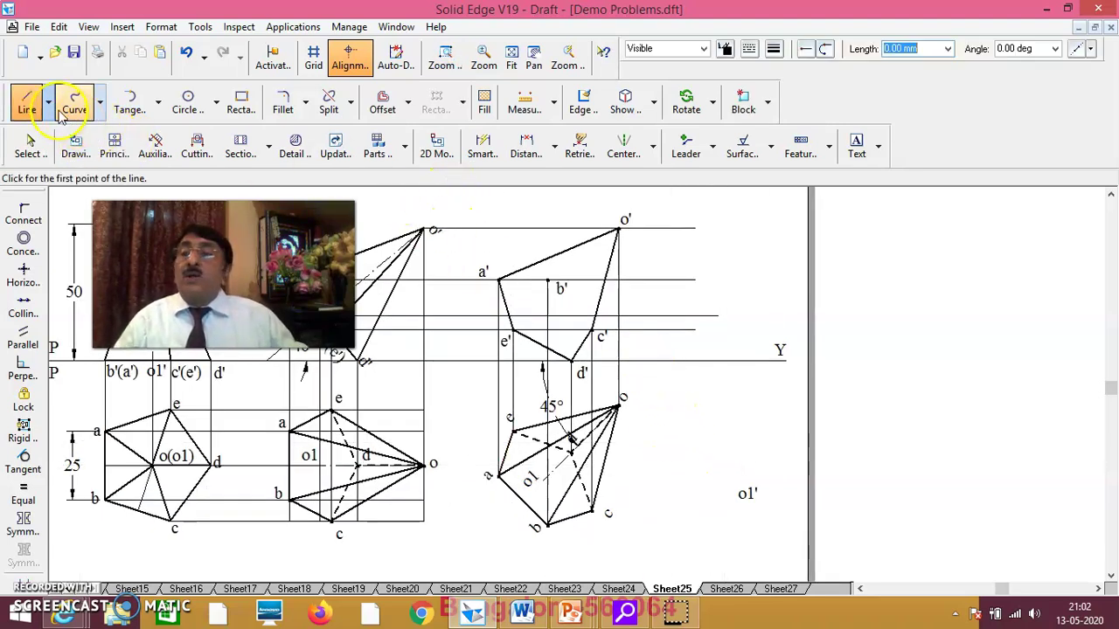
pyautogui.click(773, 48)
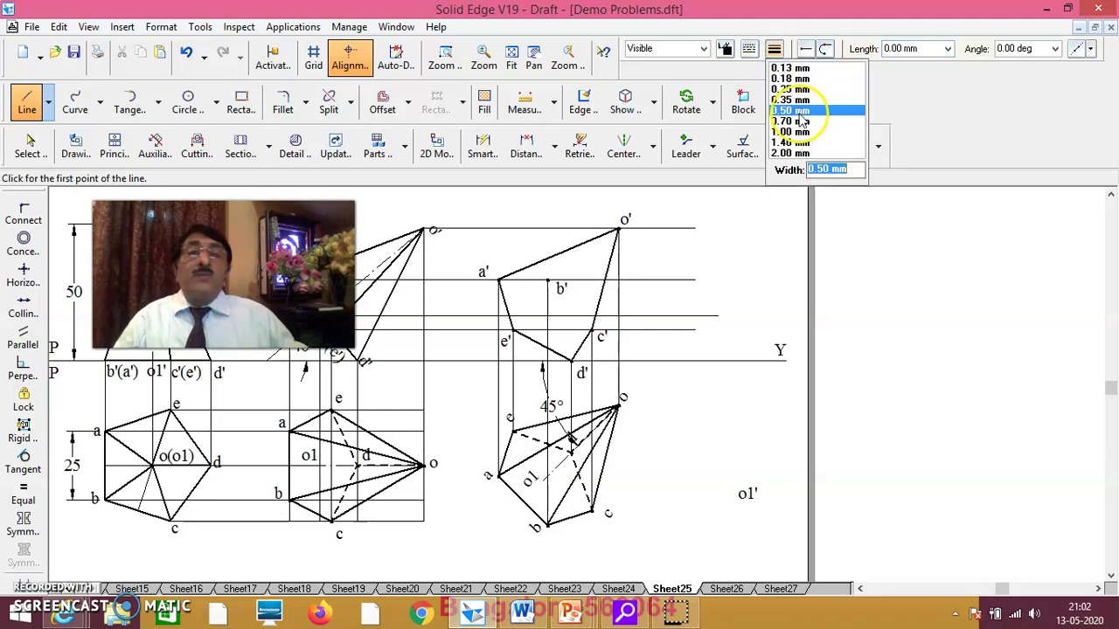
pyautogui.click(800, 116)
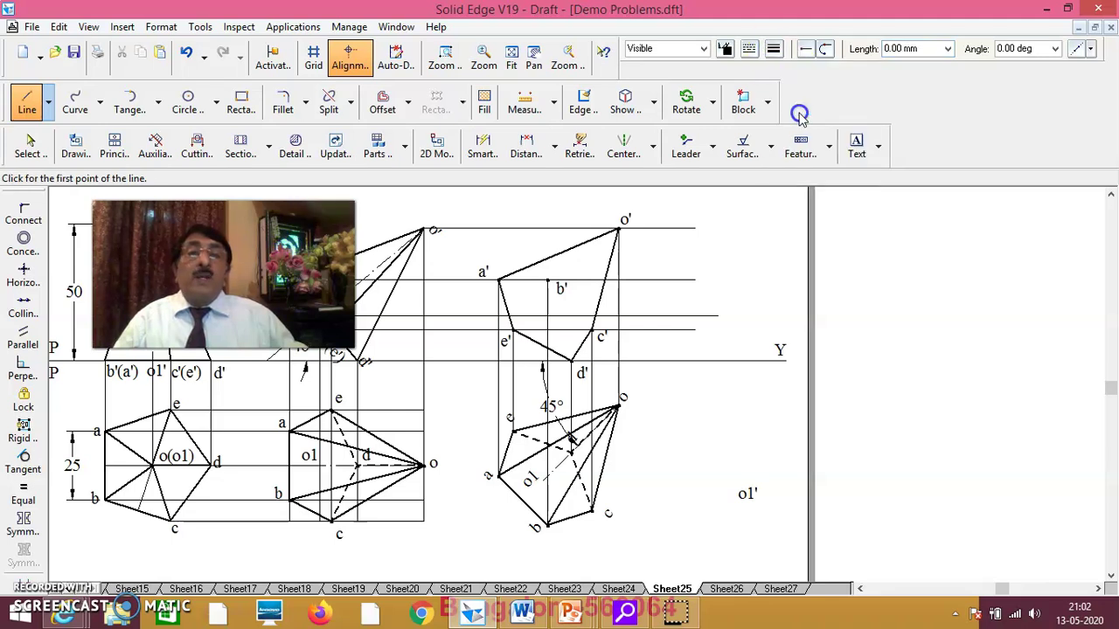
pyautogui.click(498, 280)
pyautogui.click(547, 281)
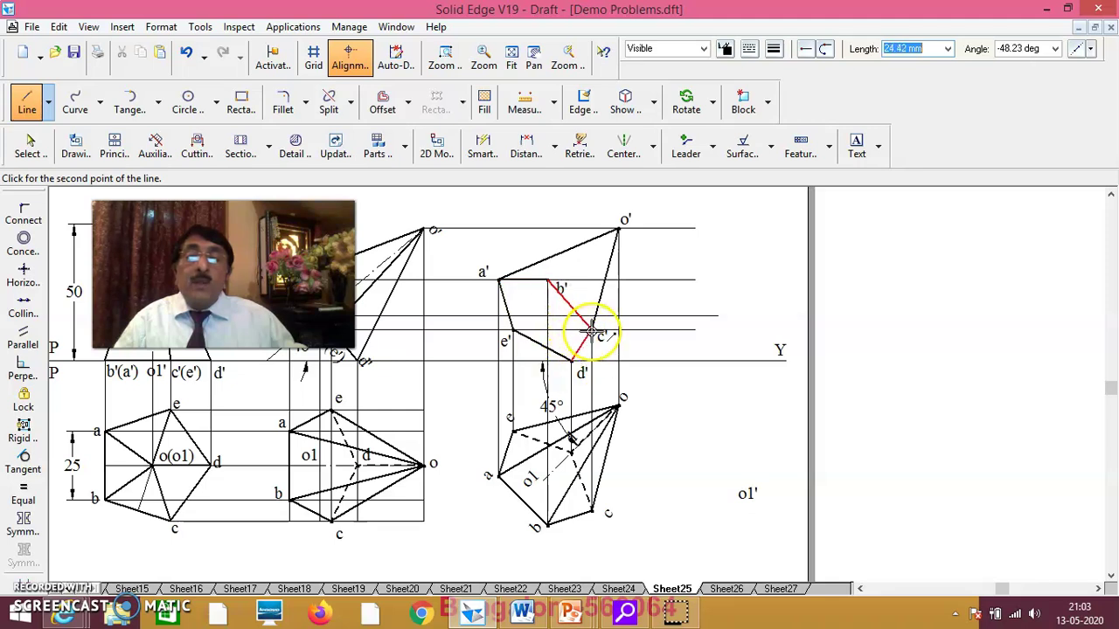
pyautogui.click(595, 331)
pyautogui.rightClick(694, 257)
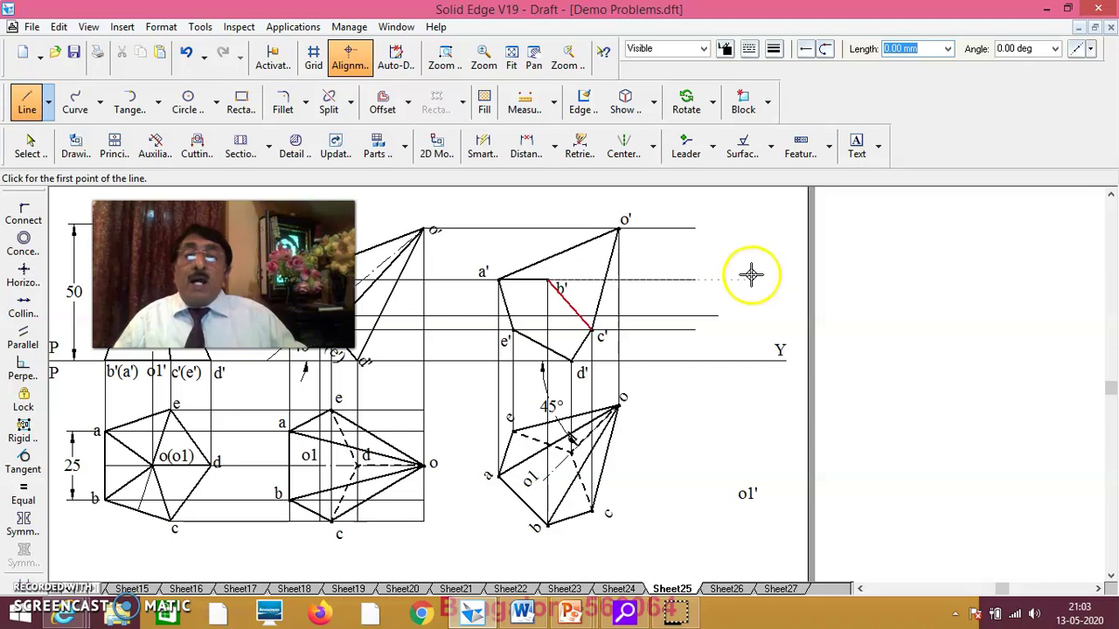
# - Draw the visible slant edge from b' to the apex o' in the final front view
pyautogui.click(592, 331)
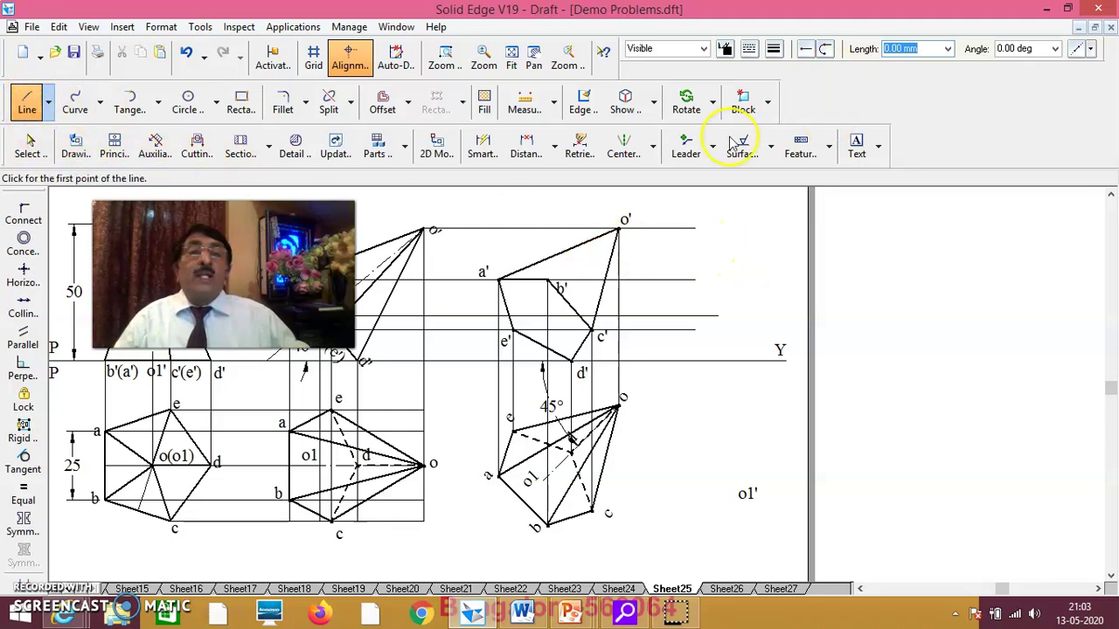
pyautogui.click(546, 278)
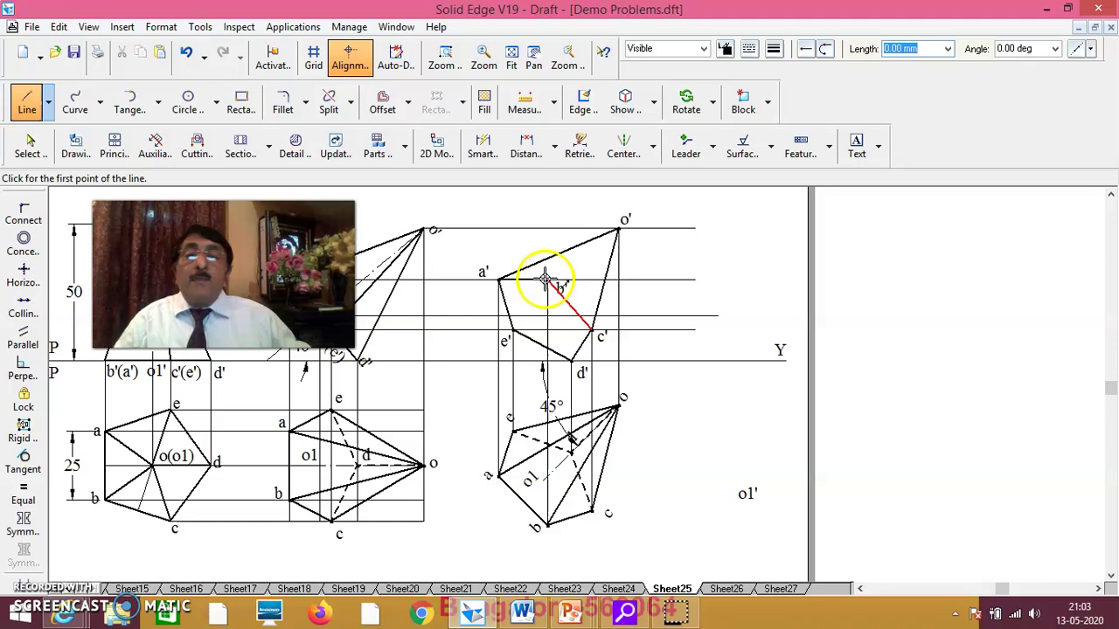
pyautogui.click(619, 230)
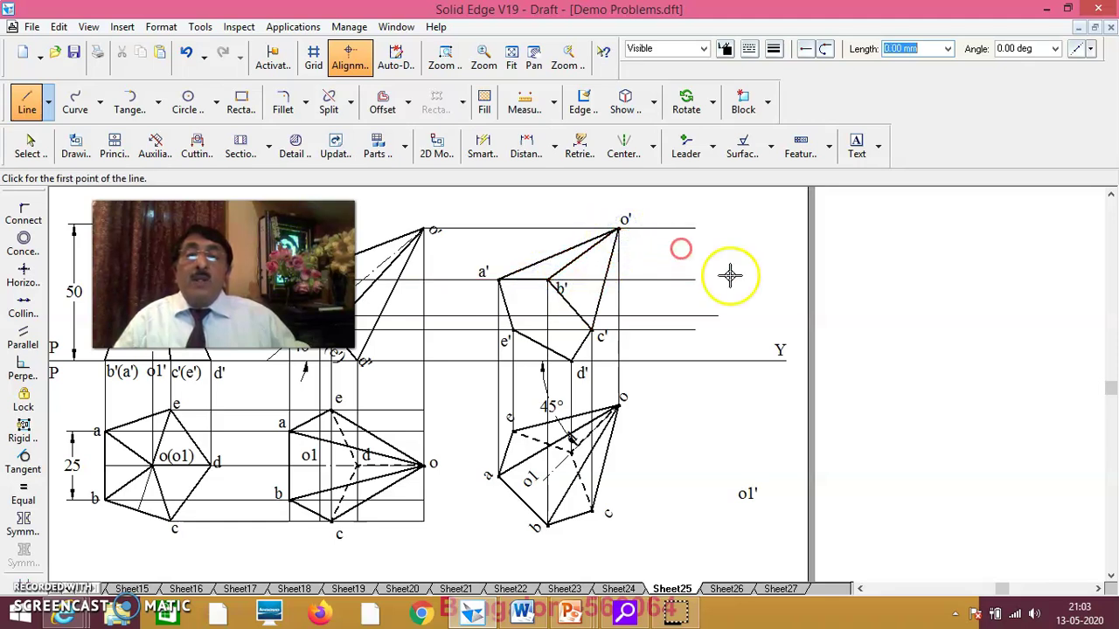
# - Draw slant edges in the final front view from near e' to the apex o' and from o' to d'
pyautogui.click(521, 332)
pyautogui.click(512, 334)
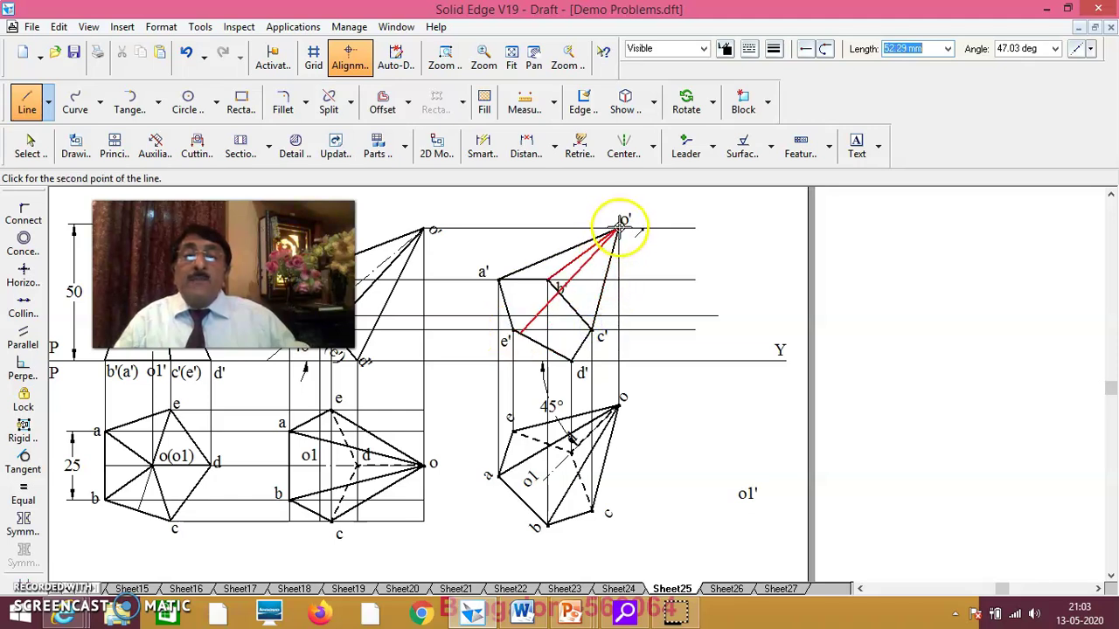
pyautogui.click(618, 227)
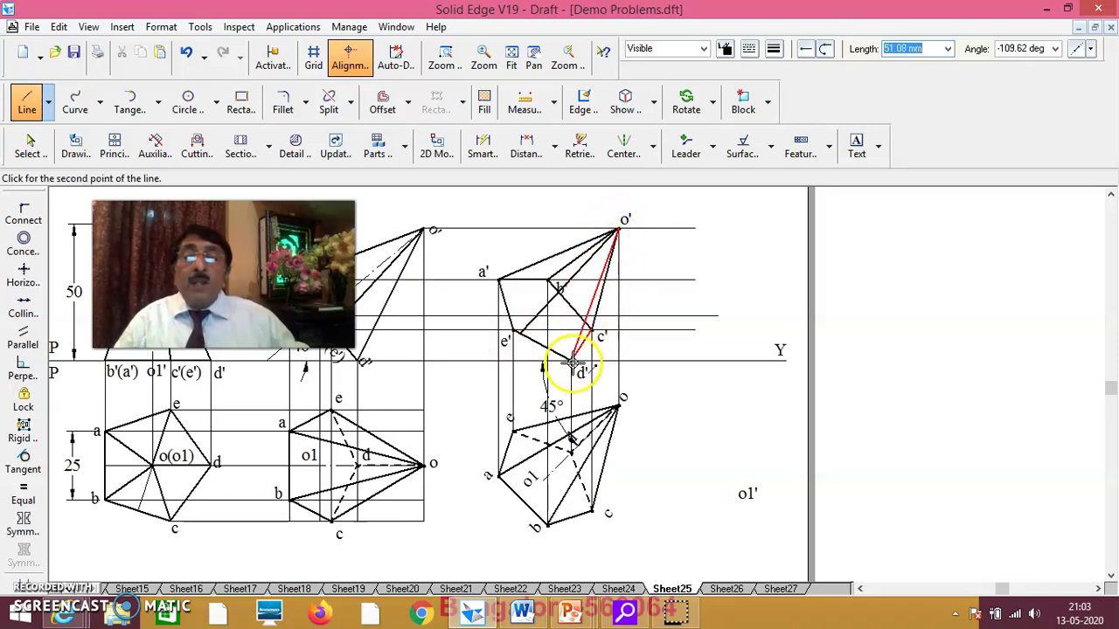
pyautogui.click(572, 361)
pyautogui.rightClick(682, 295)
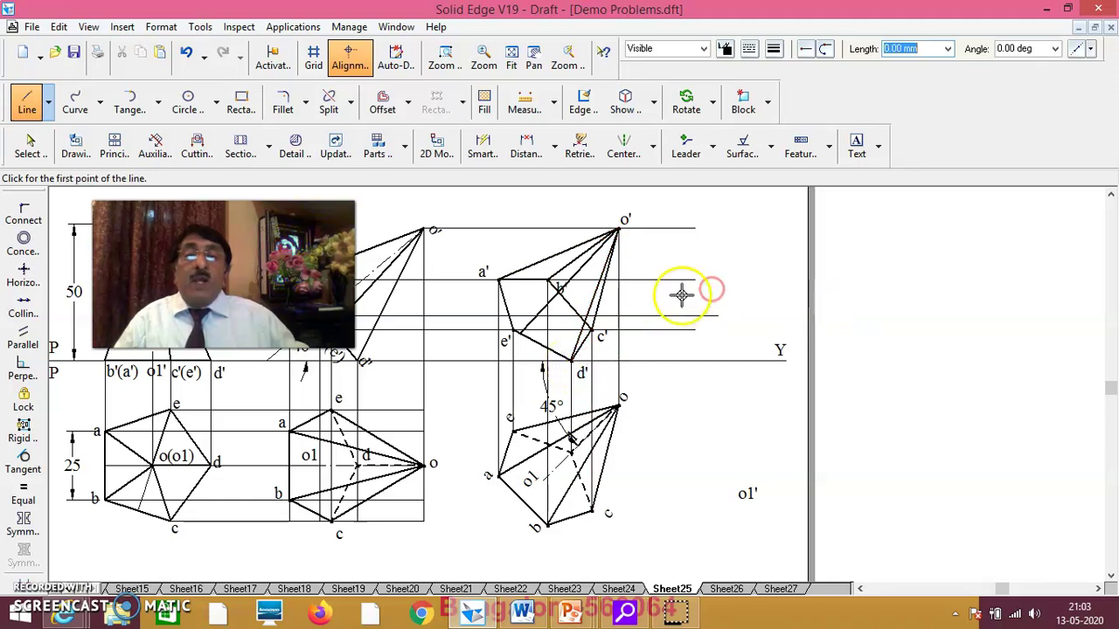
# - Delete the misplaced slant edge that starts beside e' and runs to o'
pyautogui.click(31, 149)
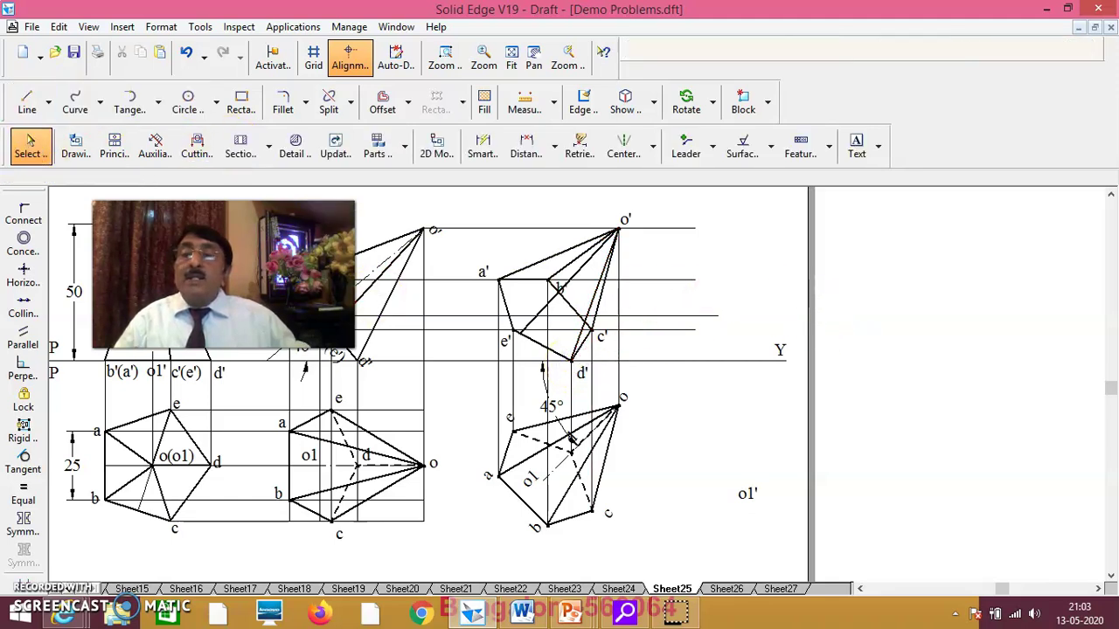
pyautogui.click(535, 319)
pyautogui.click(687, 280)
pyautogui.click(555, 311)
pyautogui.click(543, 312)
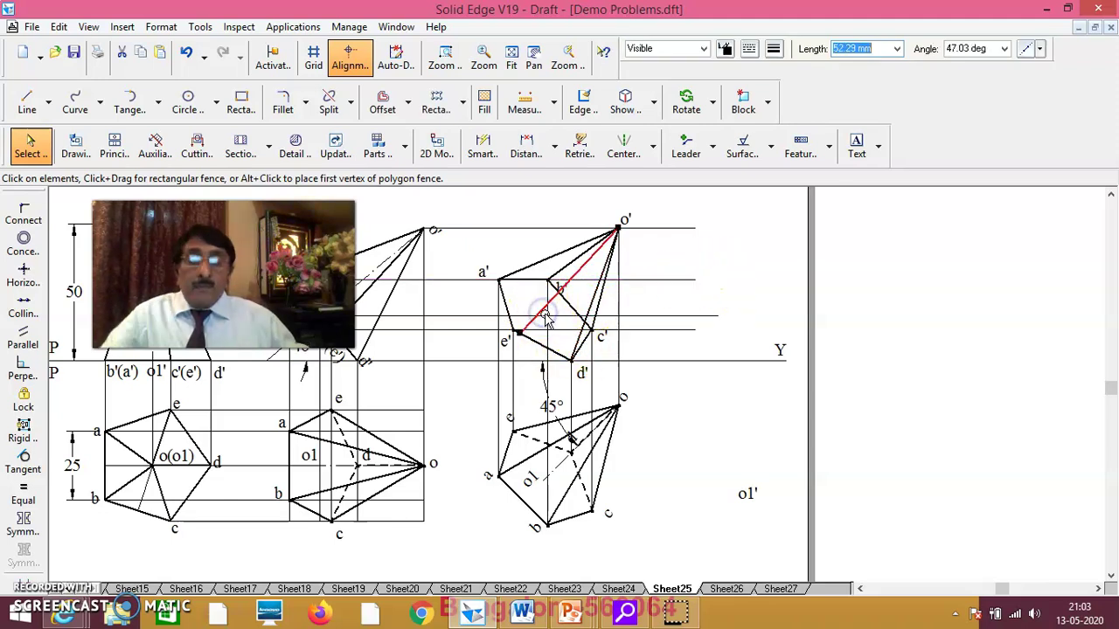
pyautogui.press('Escape')
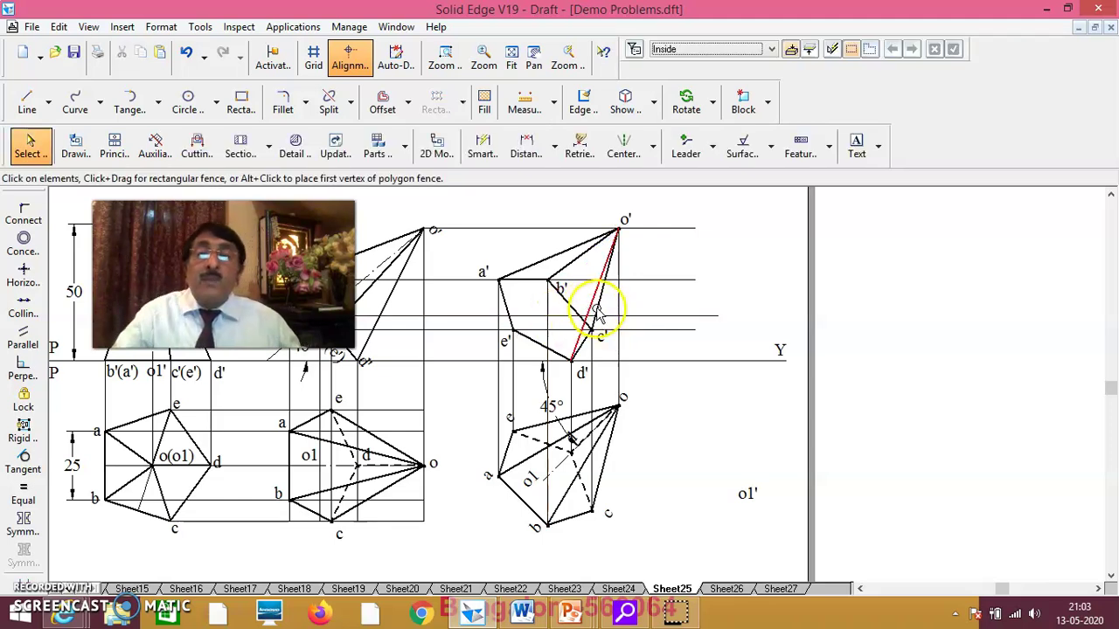
# - Draw the slant edge exactly from e' to o' in the final front view with a 0.50 mm wide line
pyautogui.click(27, 99)
pyautogui.click(774, 48)
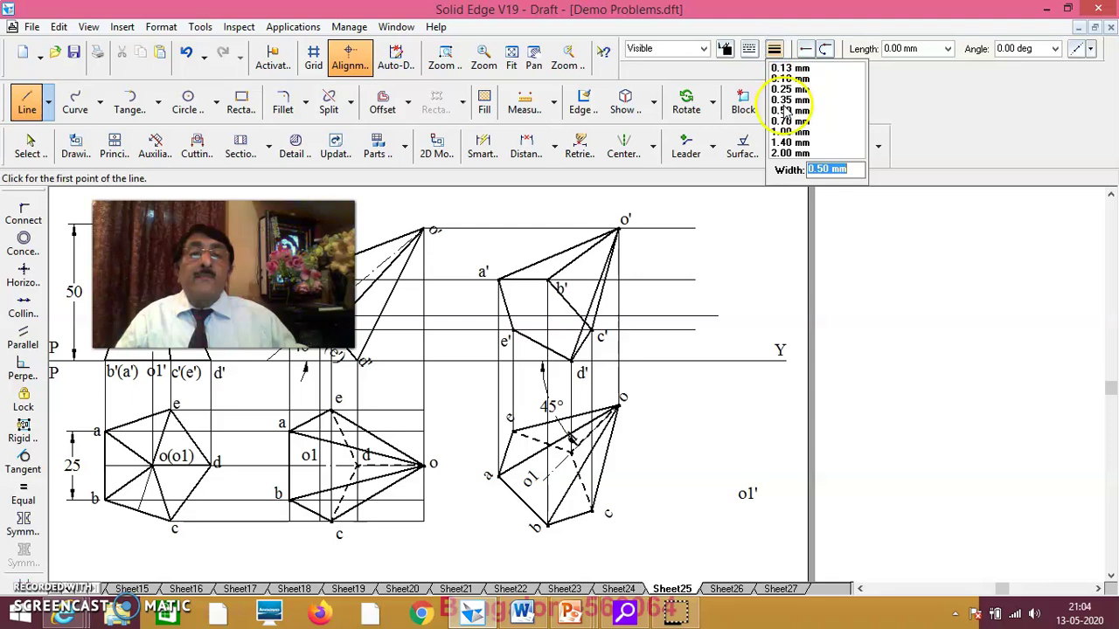
pyautogui.click(784, 109)
pyautogui.click(571, 358)
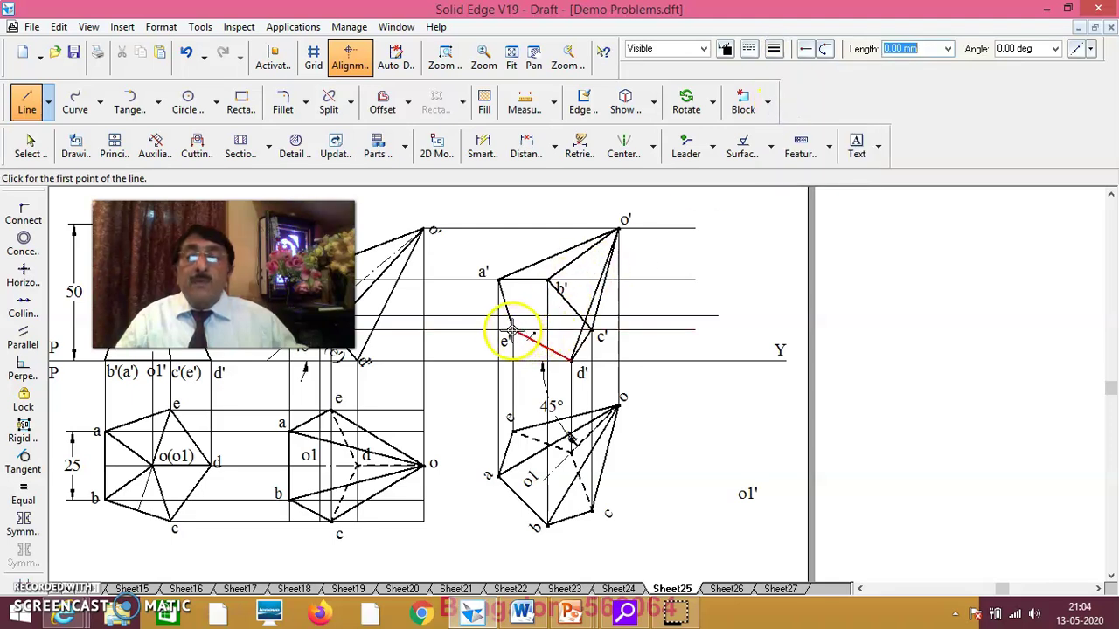
pyautogui.click(512, 330)
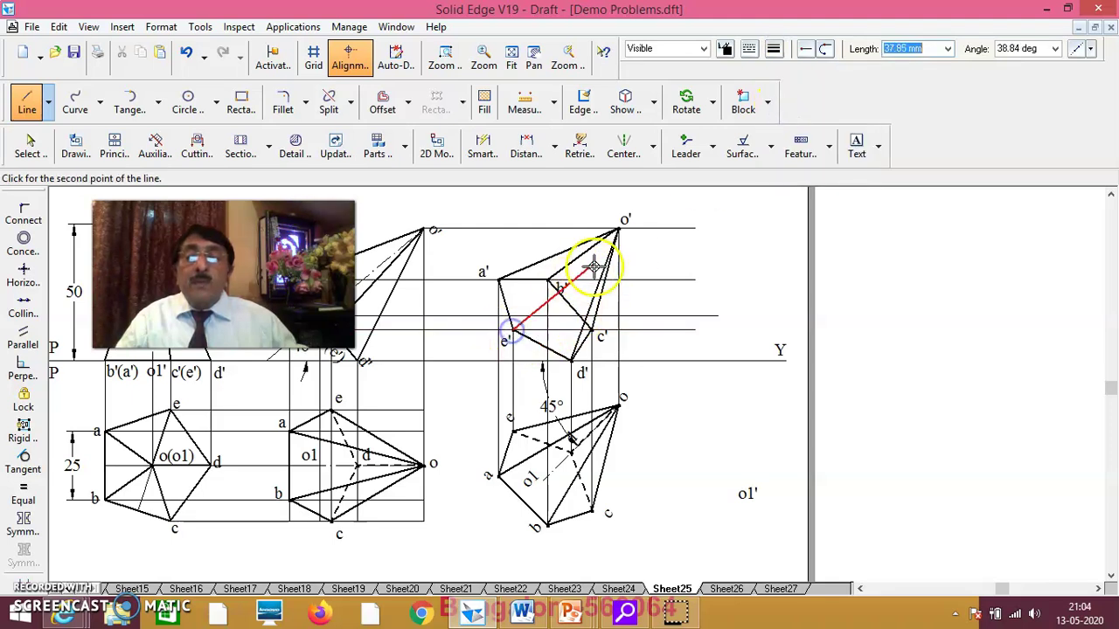
pyautogui.click(617, 226)
pyautogui.rightClick(657, 249)
# - Change the slant edges e'o' and d'o' of the final front view to a dashed hidden line type
pyautogui.click(30, 145)
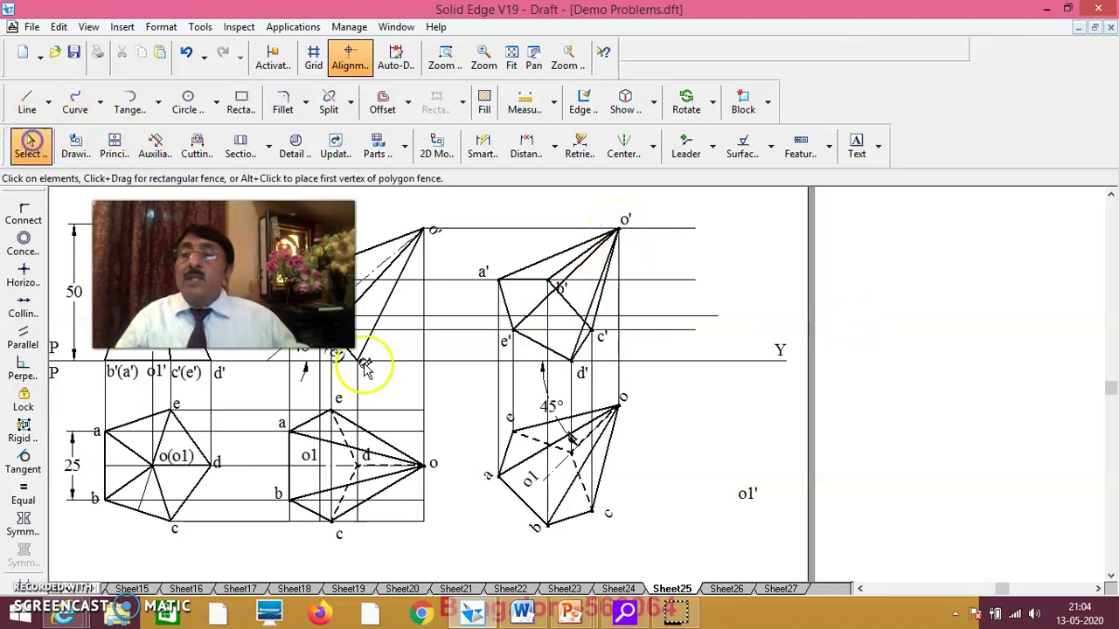
pyautogui.click(587, 275)
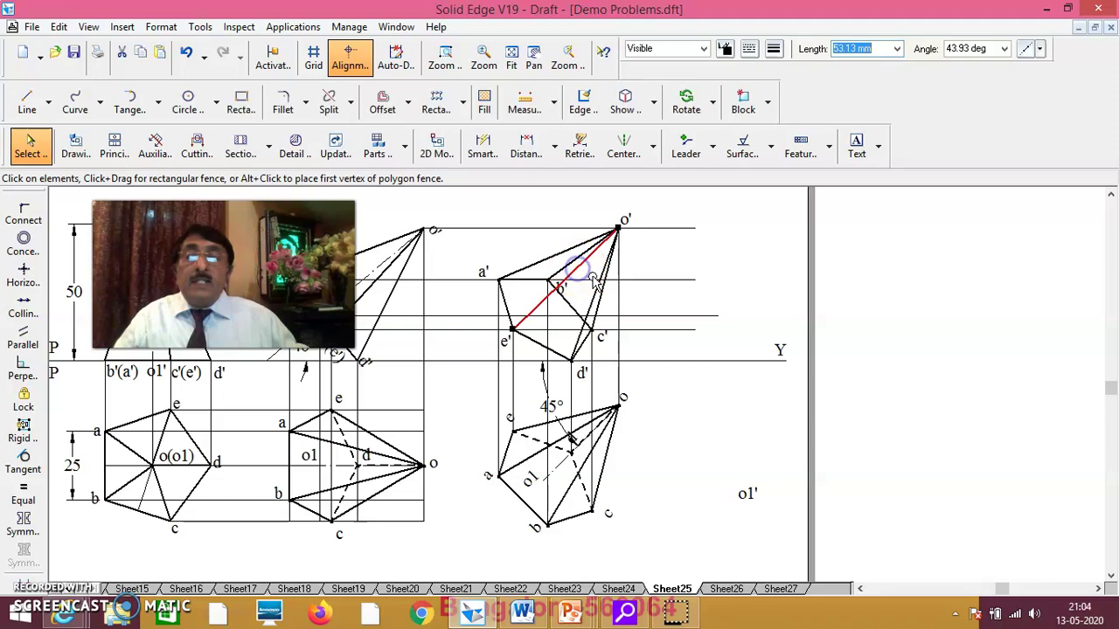
pyautogui.moveTo(607, 299); pyautogui.dragTo(593, 307)
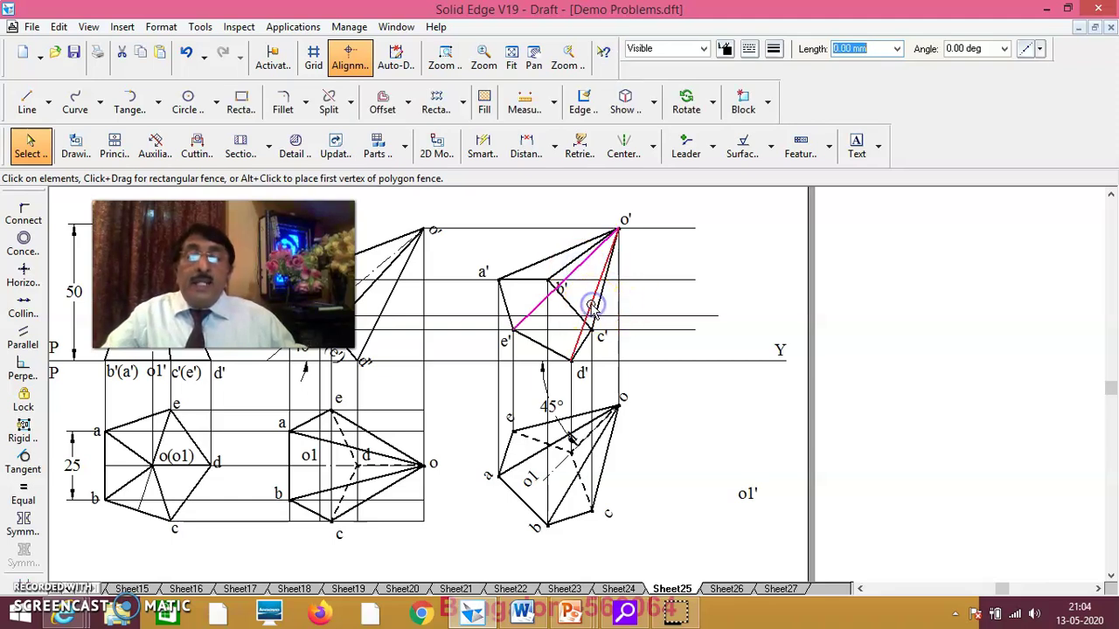
pyautogui.click(750, 50)
pyautogui.click(758, 85)
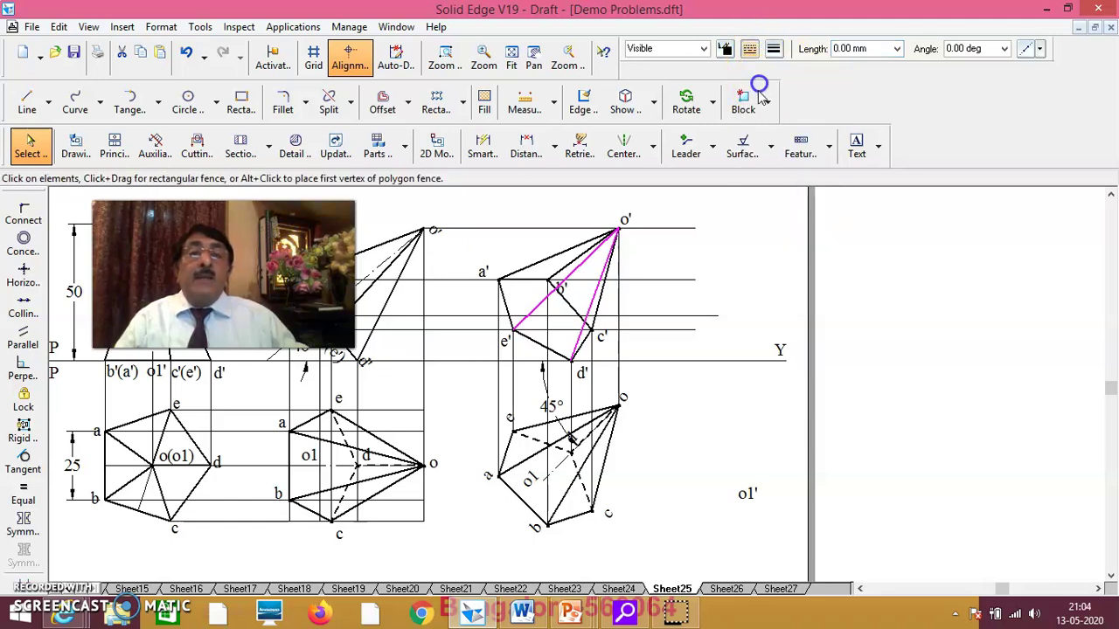
pyautogui.click(732, 273)
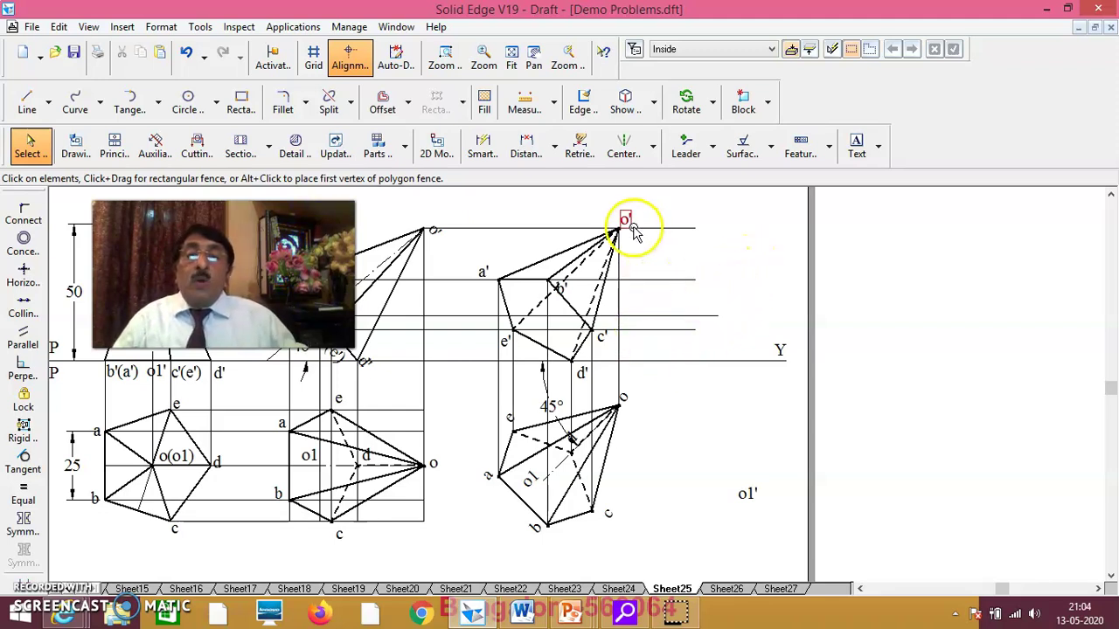
# - Move the label b' above its front-view point, and add a label d' beside the hidden base corner of the rotated top view
pyautogui.moveTo(567, 290); pyautogui.dragTo(549, 271)
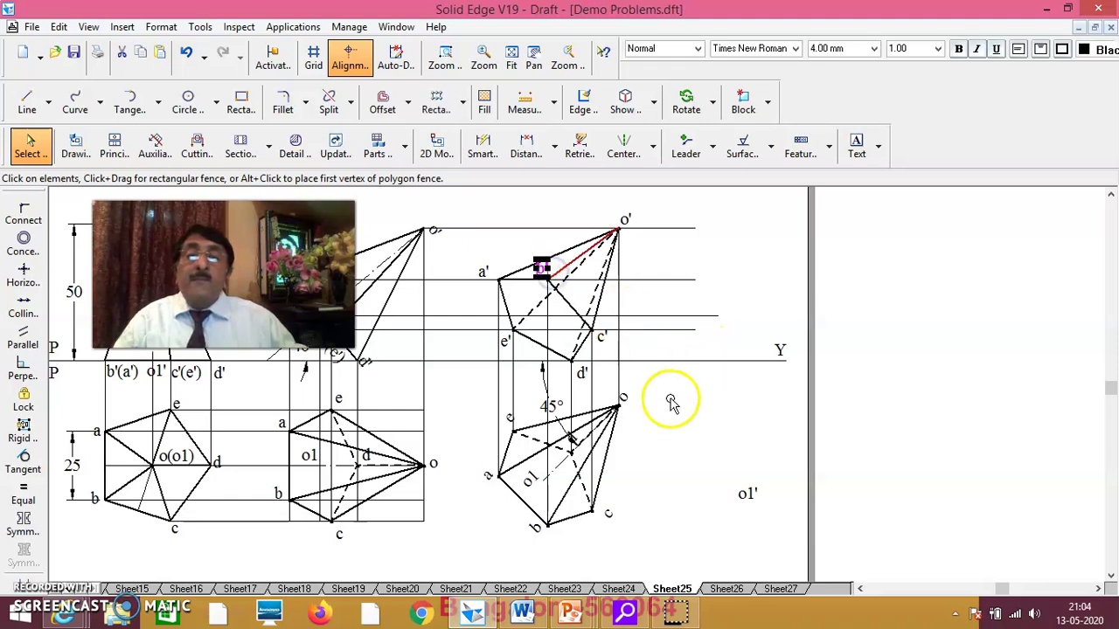
pyautogui.click(823, 411)
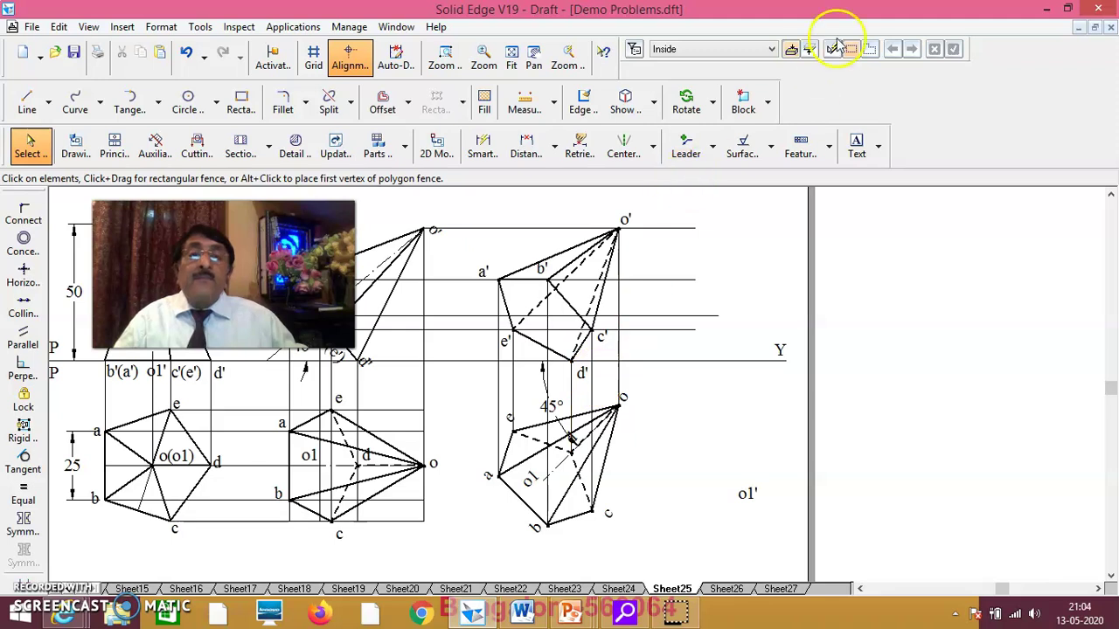
pyautogui.click(857, 145)
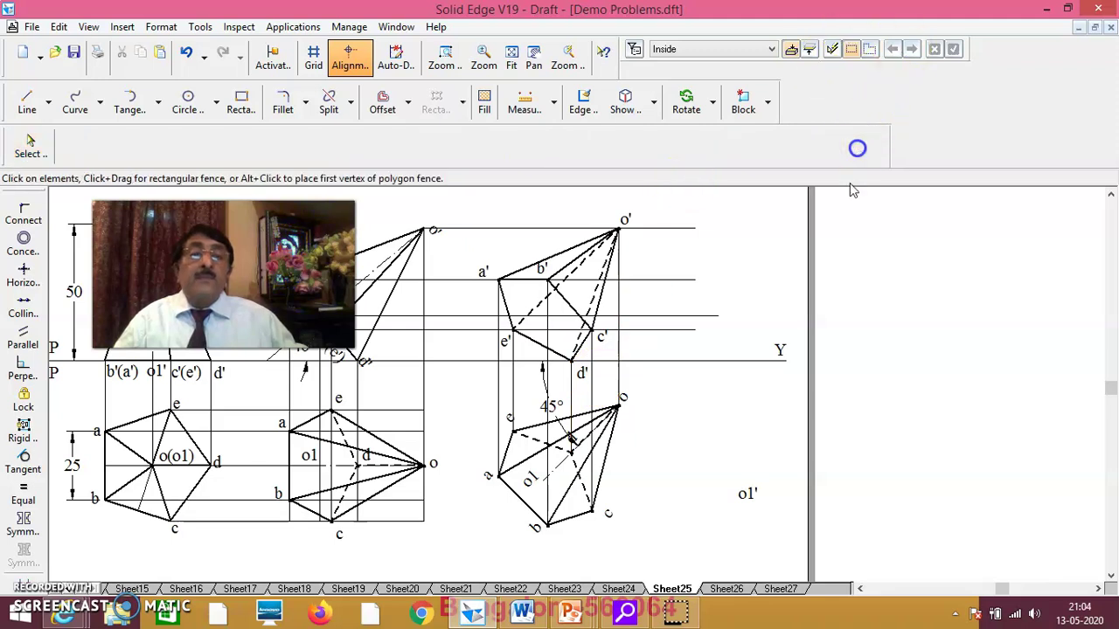
pyautogui.click(695, 427)
pyautogui.click(30, 145)
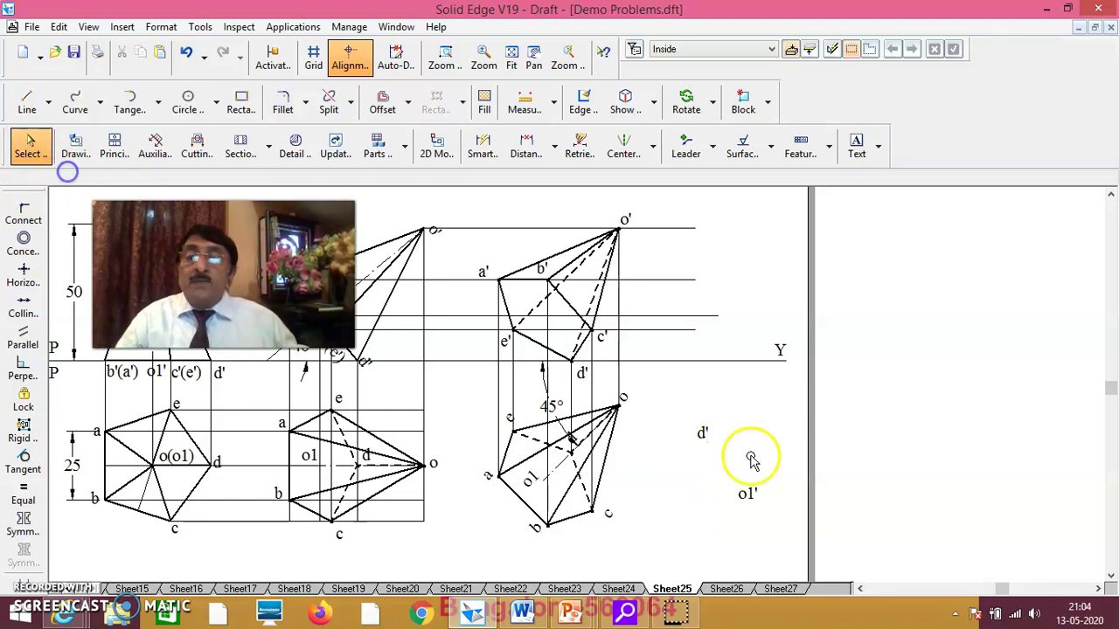
pyautogui.moveTo(706, 450); pyautogui.dragTo(596, 469)
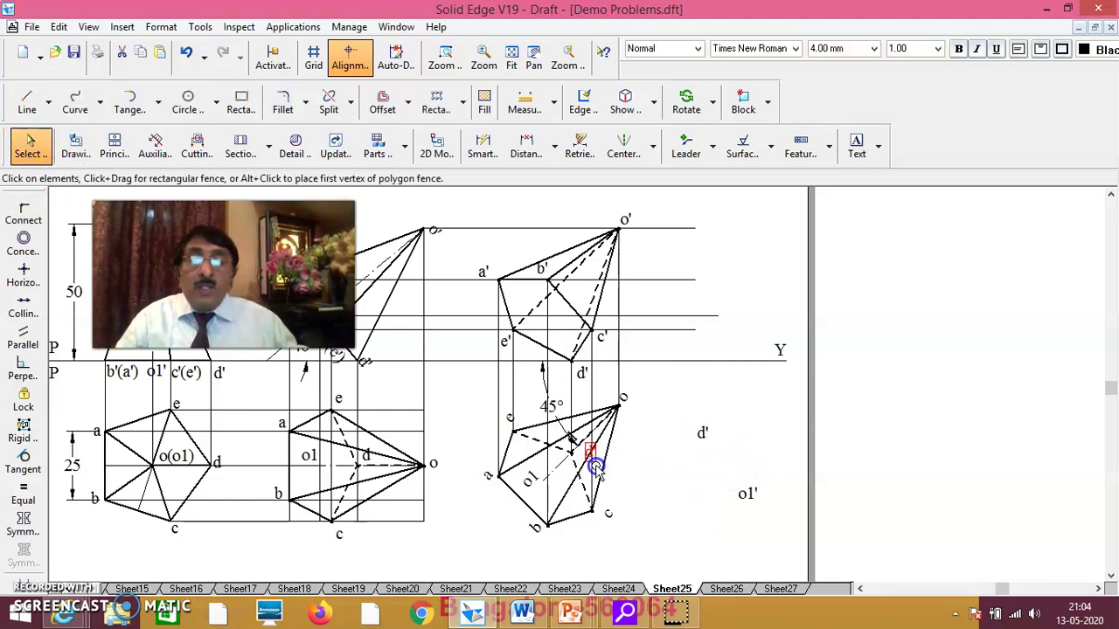
pyautogui.click(641, 469)
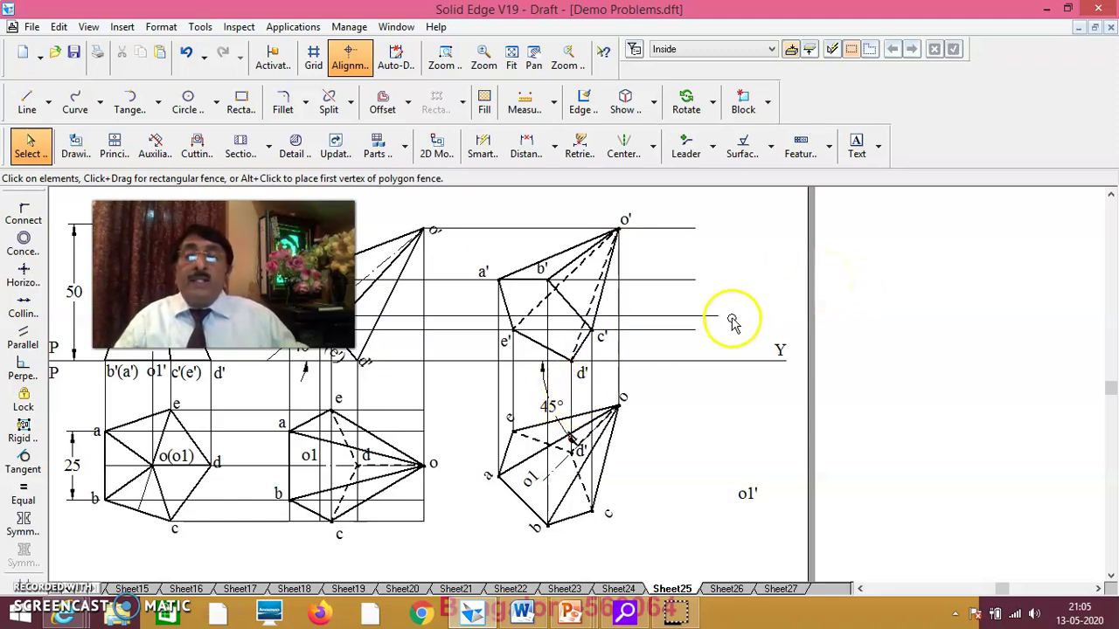
# - Draw a 0.13 mm wide vertical projector from o1 to its horizontal locus line, and continue it to o' as the axis
pyautogui.click(27, 103)
pyautogui.click(773, 49)
pyautogui.click(775, 67)
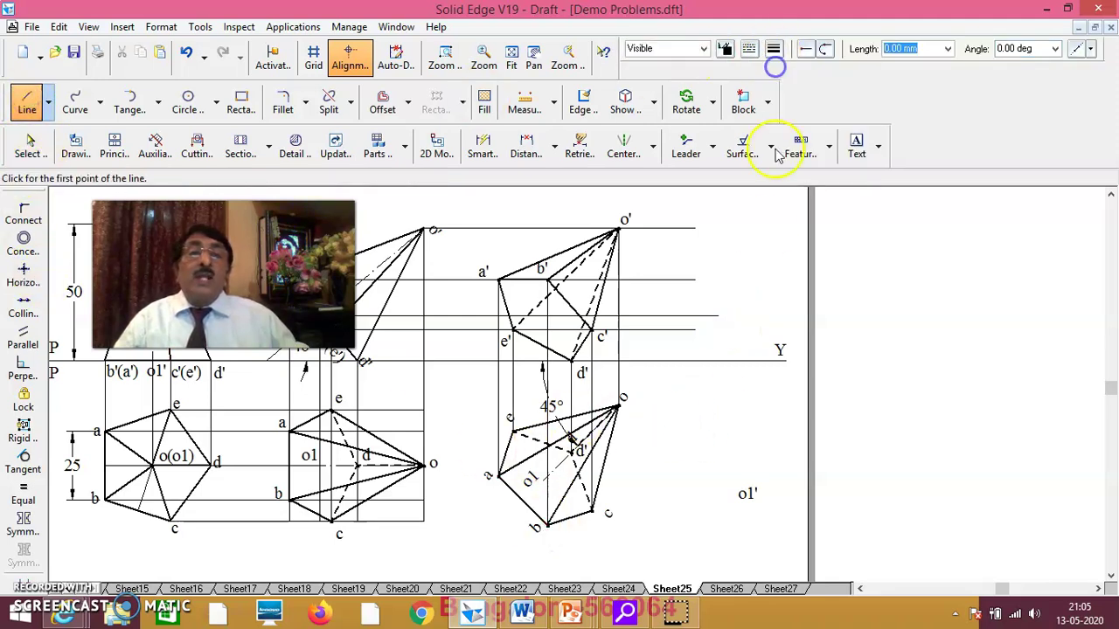
pyautogui.click(539, 480)
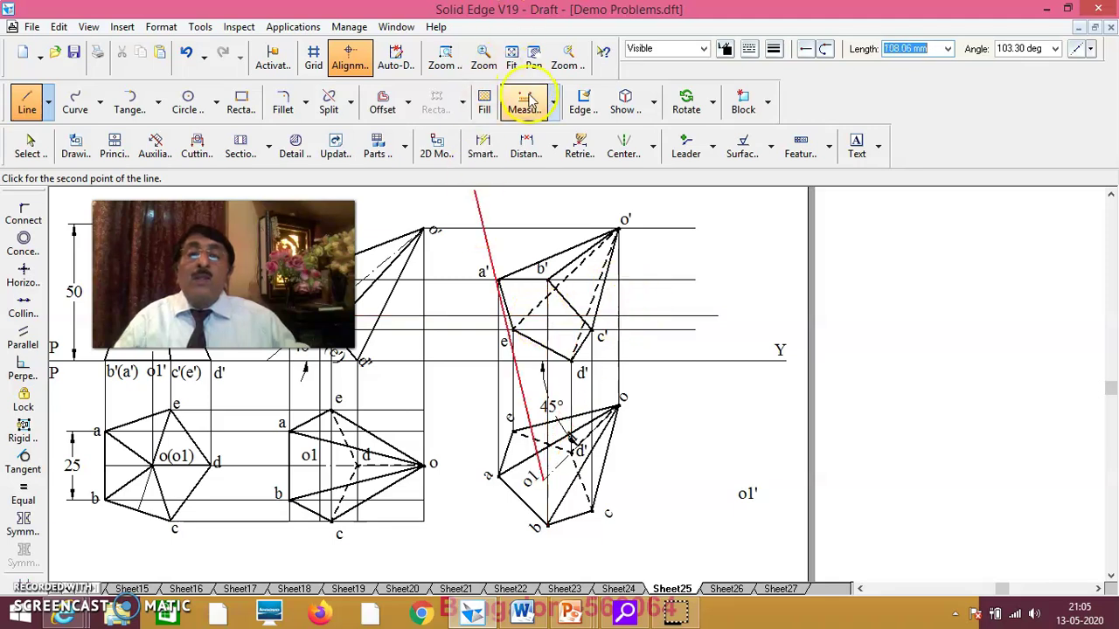
pyautogui.click(445, 58)
pyautogui.moveTo(479, 208); pyautogui.dragTo(643, 558)
pyautogui.rightClick(650, 480)
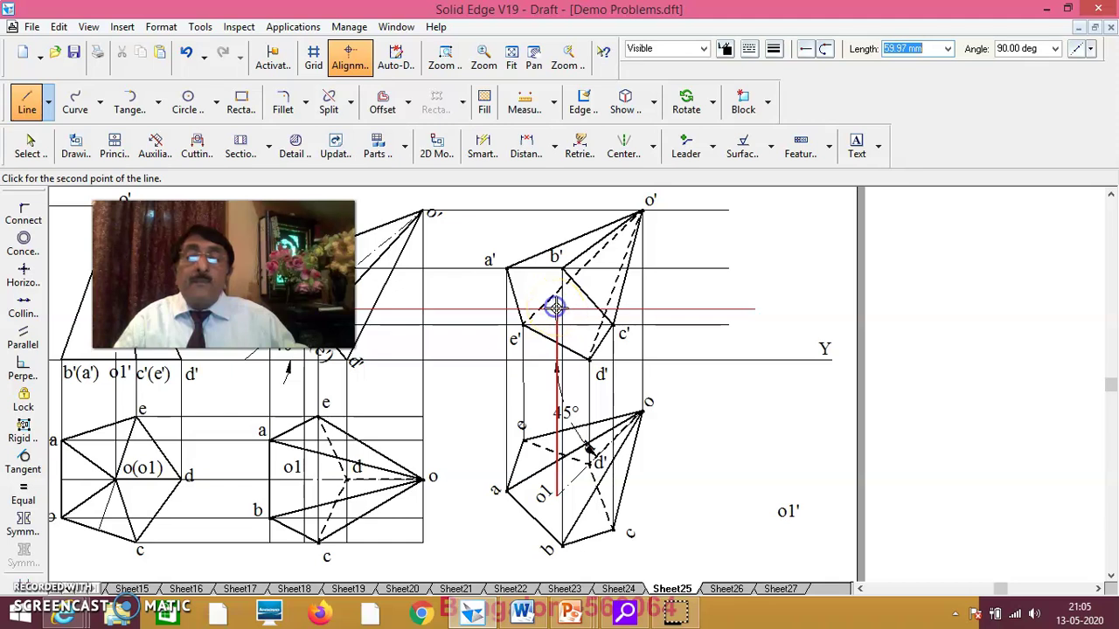
pyautogui.click(557, 308)
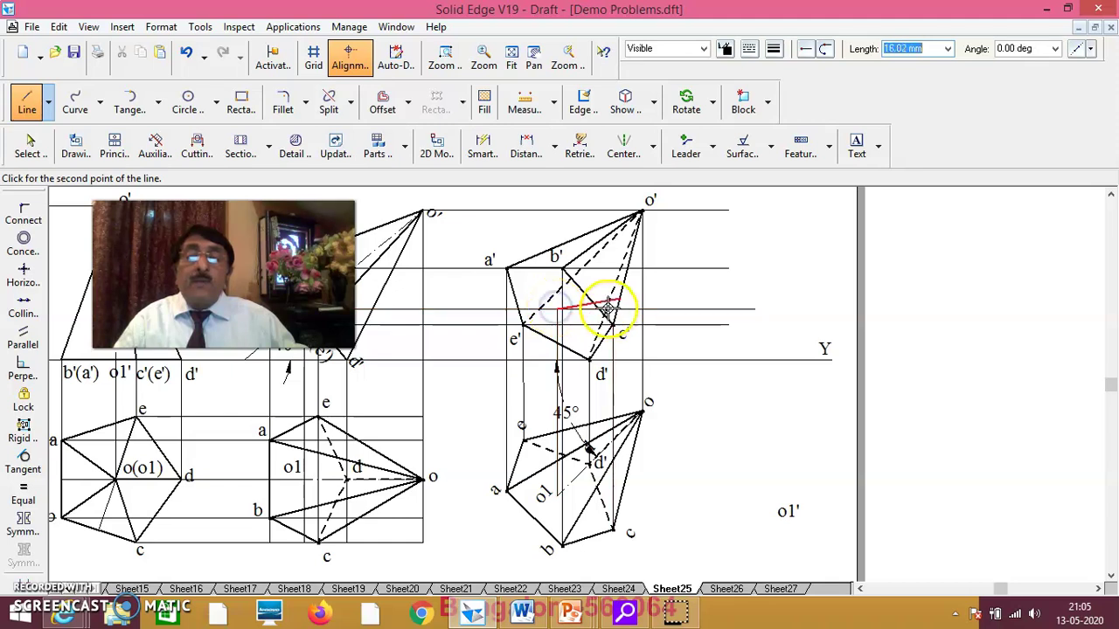
pyautogui.click(643, 213)
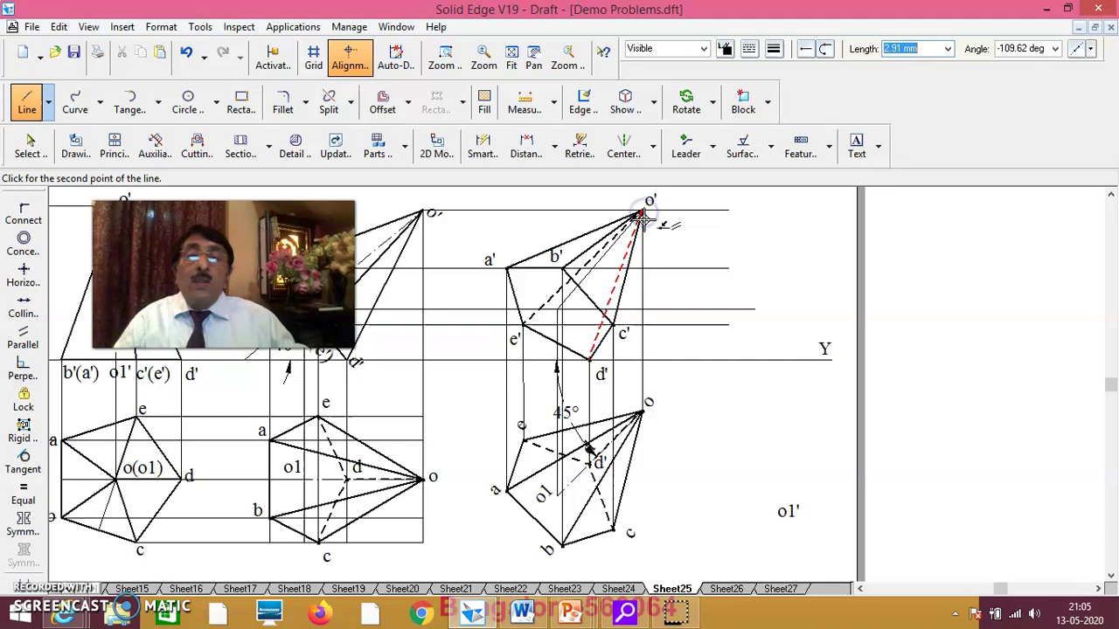
pyautogui.rightClick(794, 204)
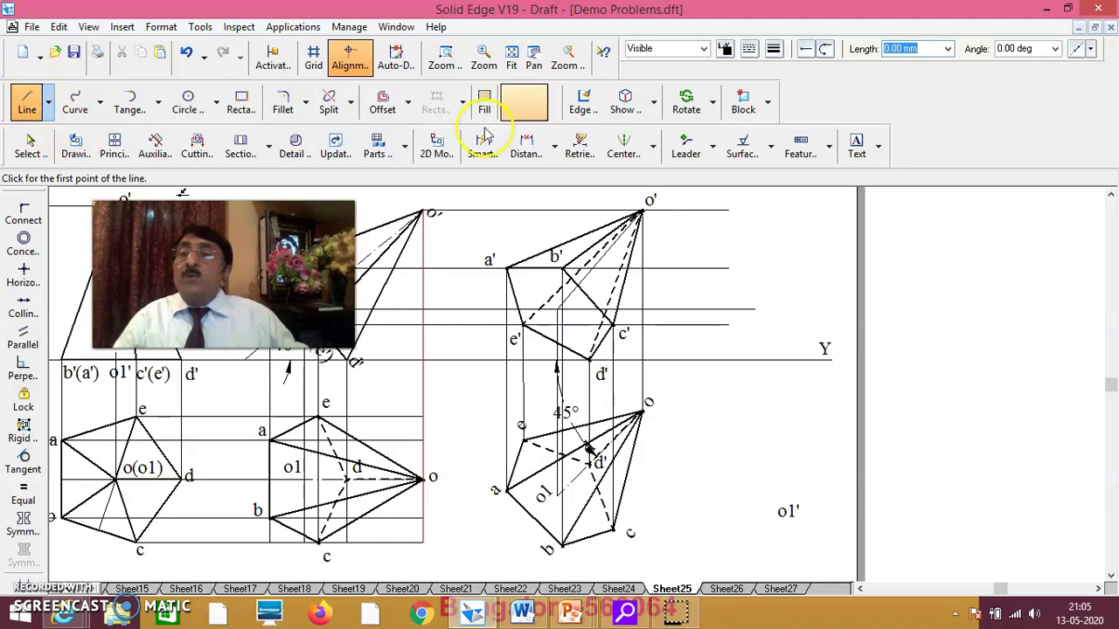
# - Move the label o1' beside the lower end of the axis in the final front view
pyautogui.click(31, 146)
pyautogui.moveTo(791, 525); pyautogui.dragTo(574, 328)
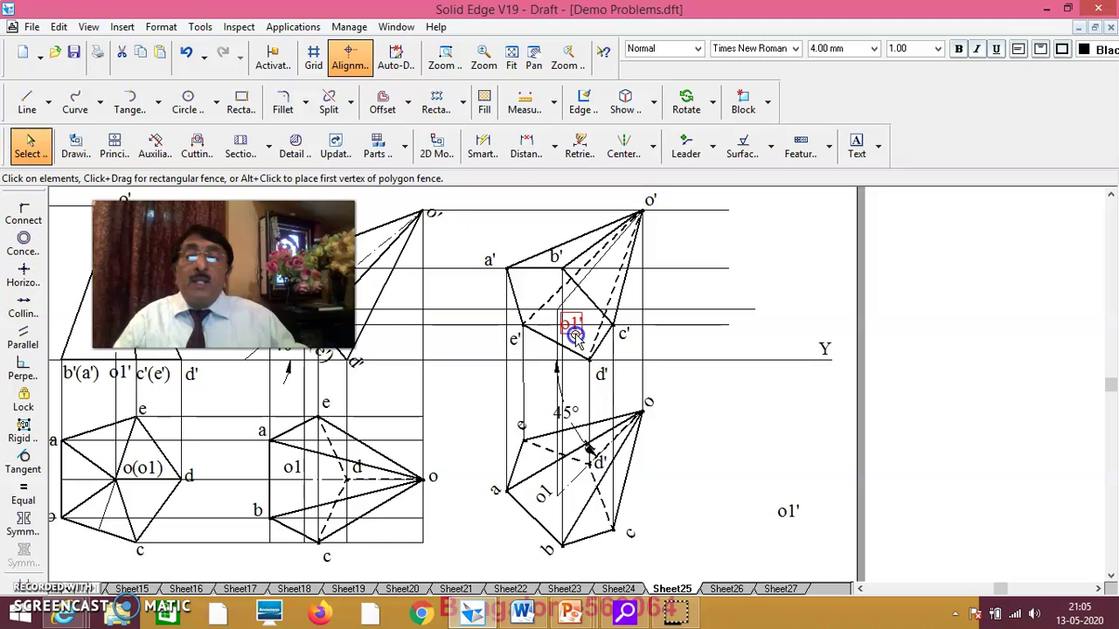
pyautogui.click(725, 269)
# - Change the axis line o1'o' of the final front view to a dash-dot chain line type
pyautogui.click(603, 262)
pyautogui.click(749, 48)
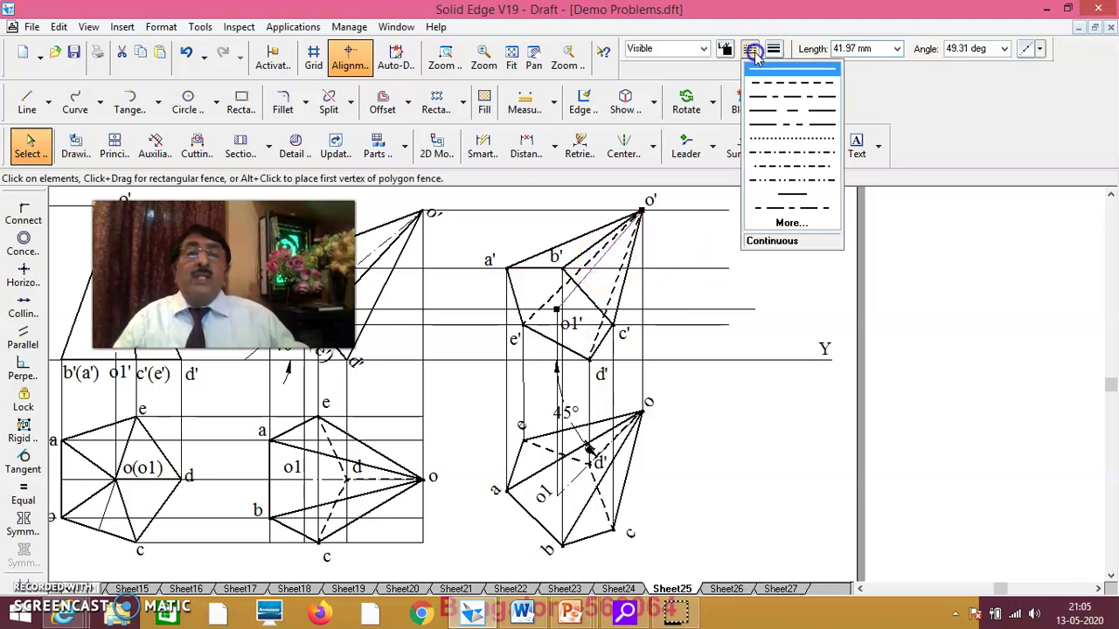
pyautogui.click(775, 157)
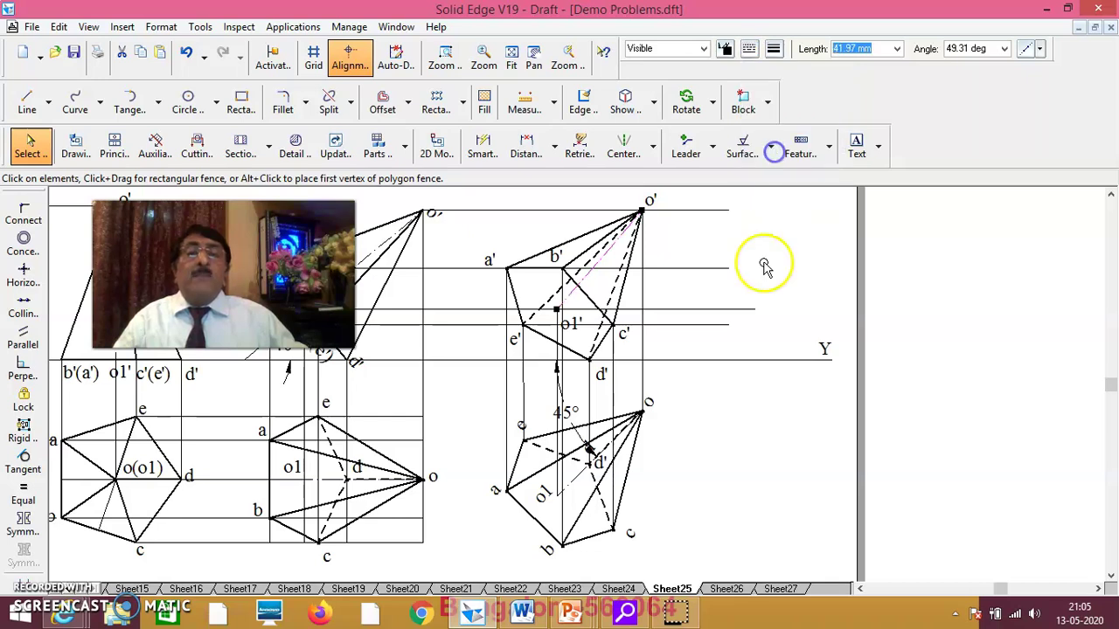
pyautogui.click(772, 281)
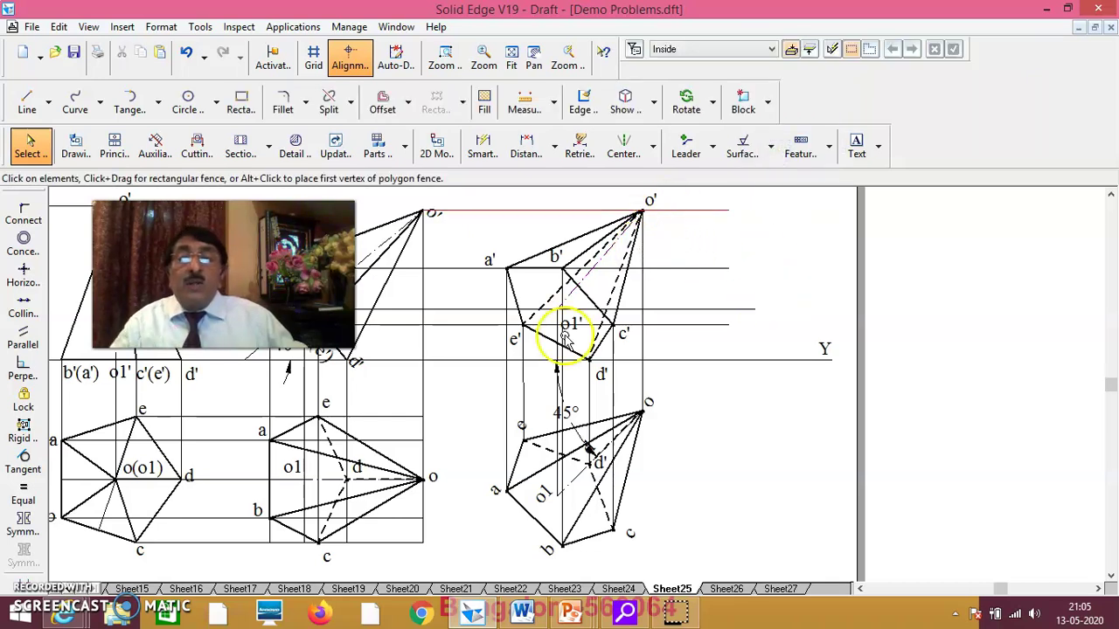